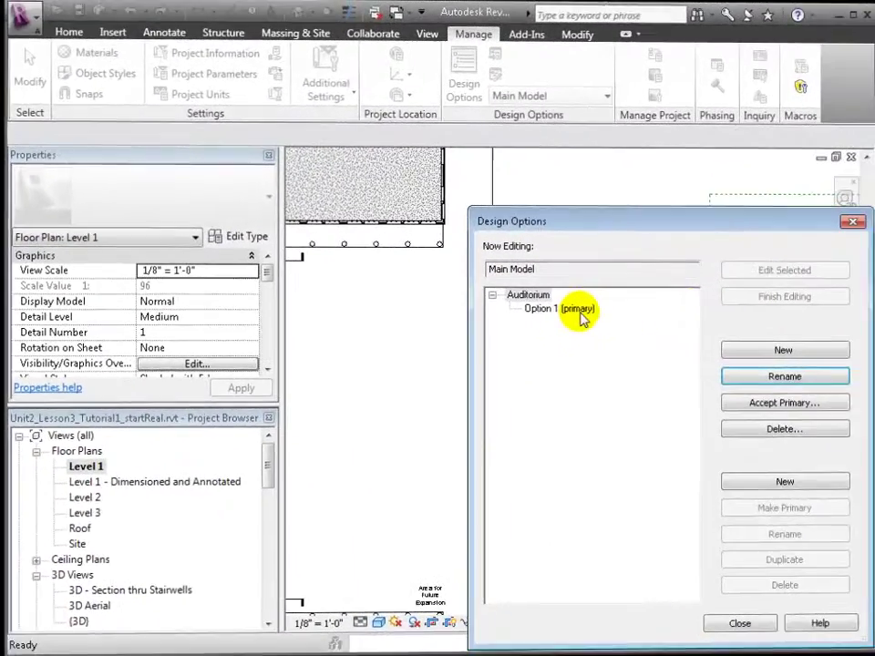
Step: Activate Option 1 (primary) of the Auditorium option set for editing
{"action": "left_click", "coordinate": [735, 319]}
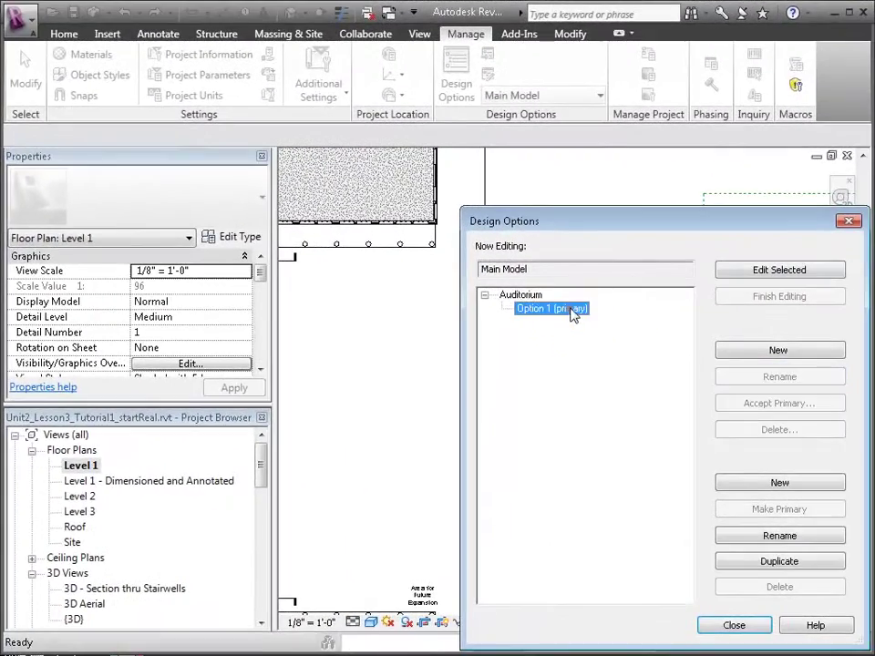
{"action": "left_click", "coordinate": [798, 271]}
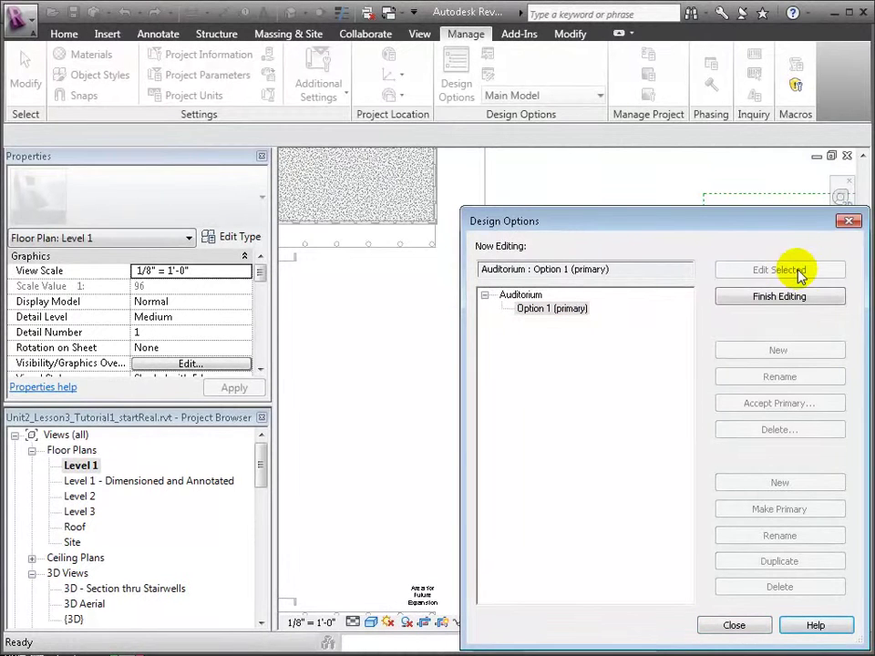
{"action": "left_click", "coordinate": [729, 623]}
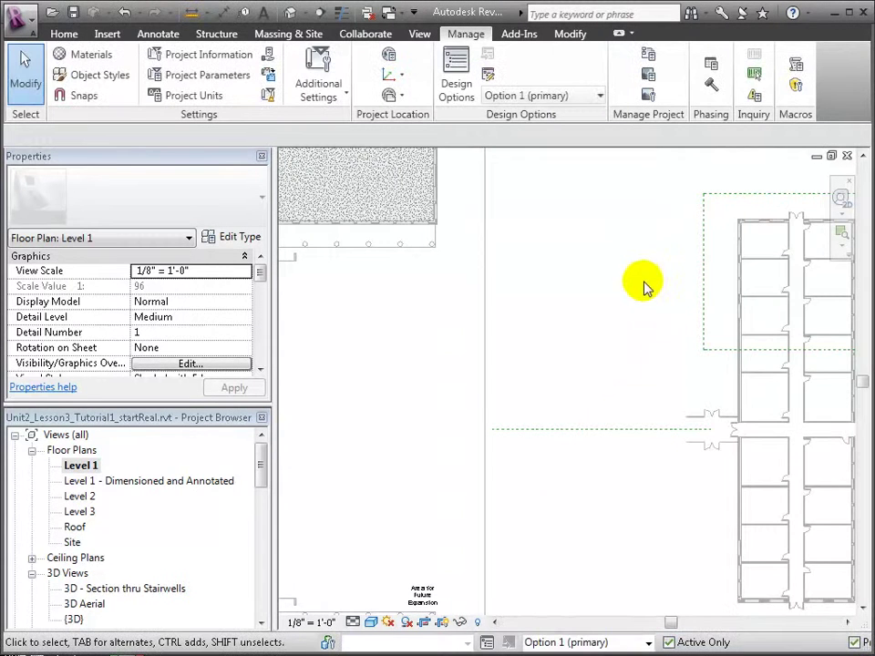
Step: Draw a closed four-sided chain of Stone Veneer Panels on CMU walls at the connector, with a west side about 93 ft long
{"action": "scroll", "coordinate": [645, 294], "scroll_direction": "down", "scroll_amount": 2}
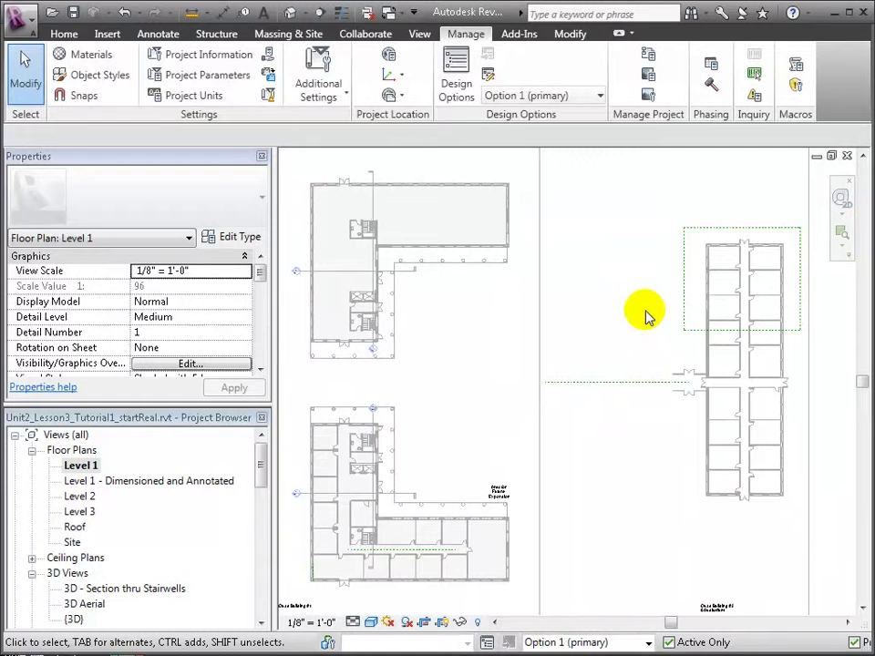
{"action": "left_click", "coordinate": [65, 35]}
{"action": "left_click", "coordinate": [68, 103]}
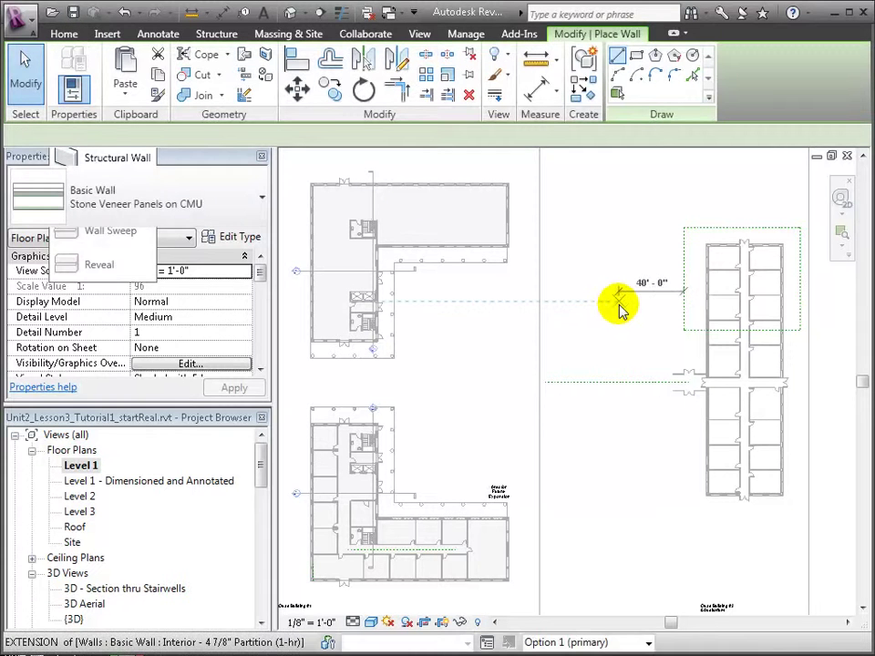
{"action": "left_click", "coordinate": [621, 301]}
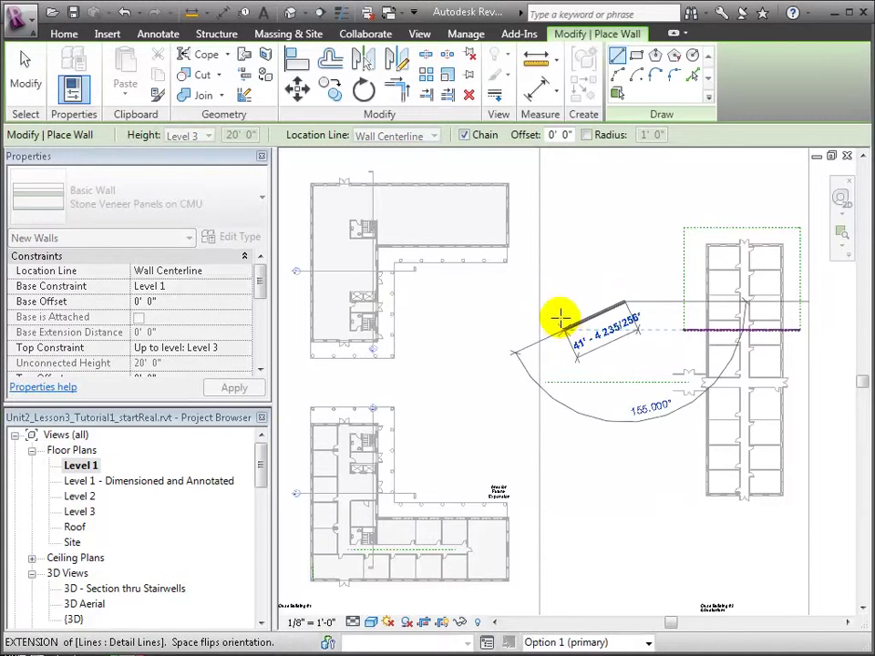
{"action": "left_click", "coordinate": [560, 301]}
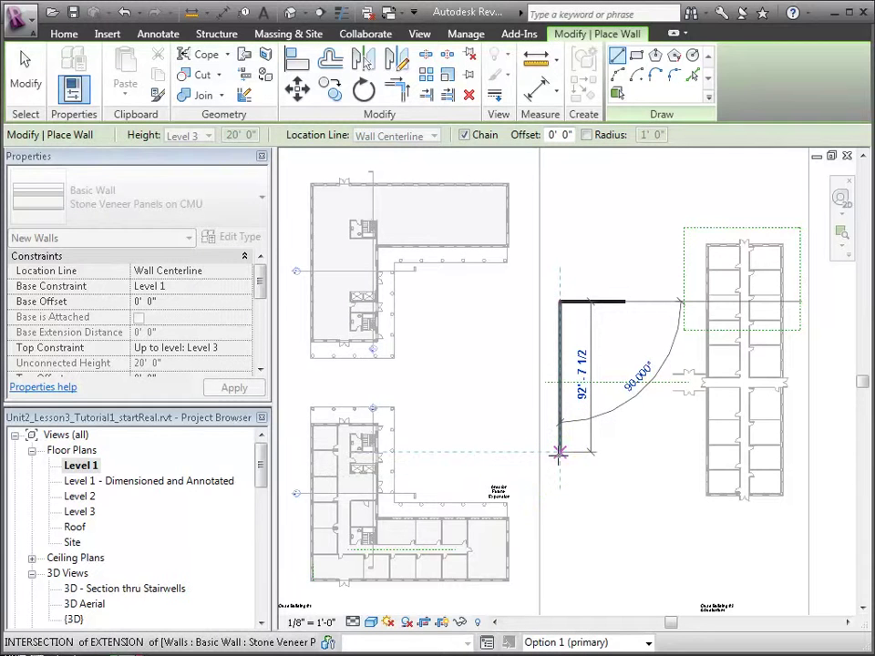
{"action": "left_click", "coordinate": [560, 452]}
{"action": "left_click", "coordinate": [672, 449]}
{"action": "key", "text": "Escape"}
{"action": "key", "text": "Escape"}
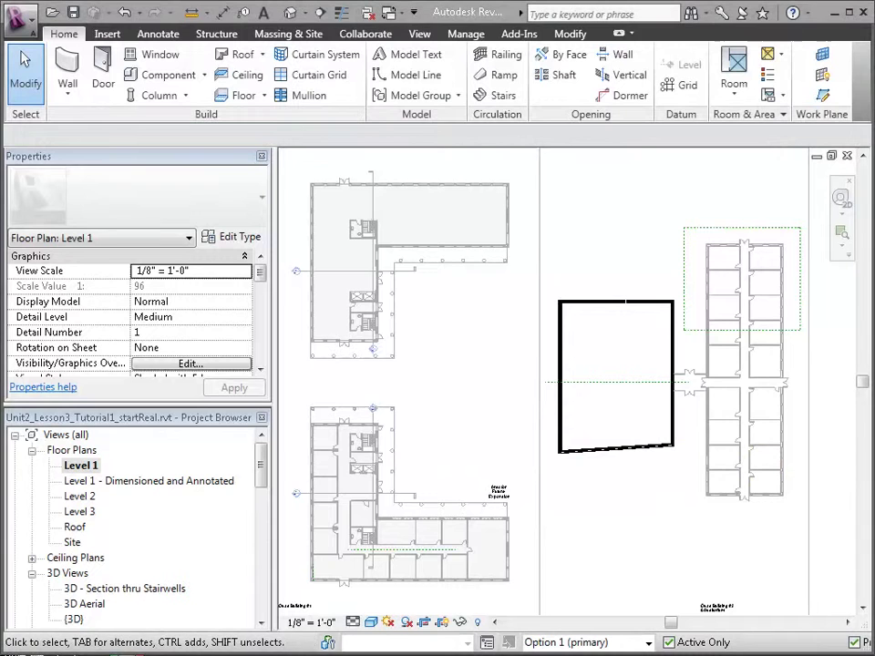
Step: Switch the active design option to Main Model
{"action": "left_click", "coordinate": [465, 34]}
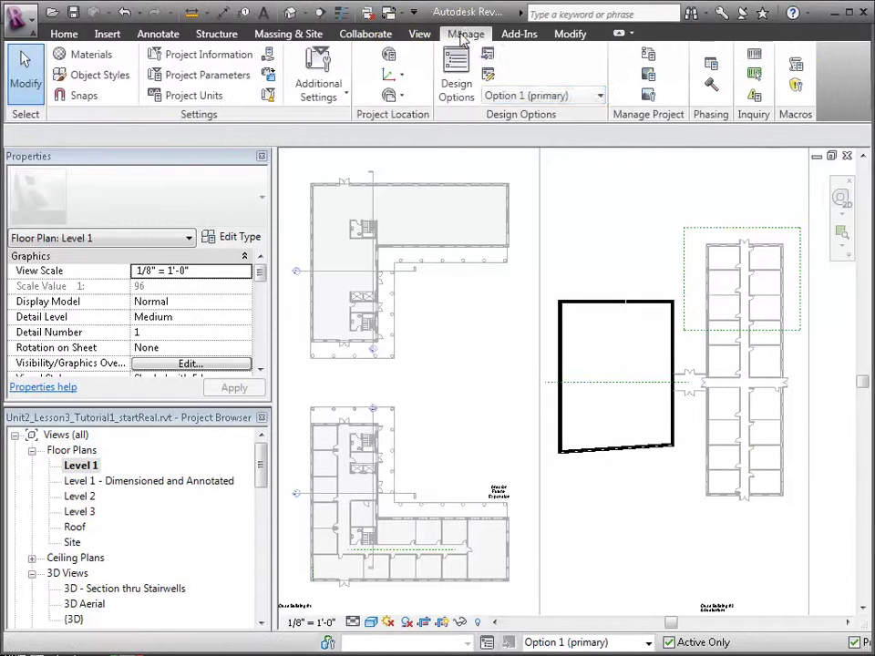
{"action": "left_click", "coordinate": [599, 94]}
{"action": "left_click", "coordinate": [592, 116]}
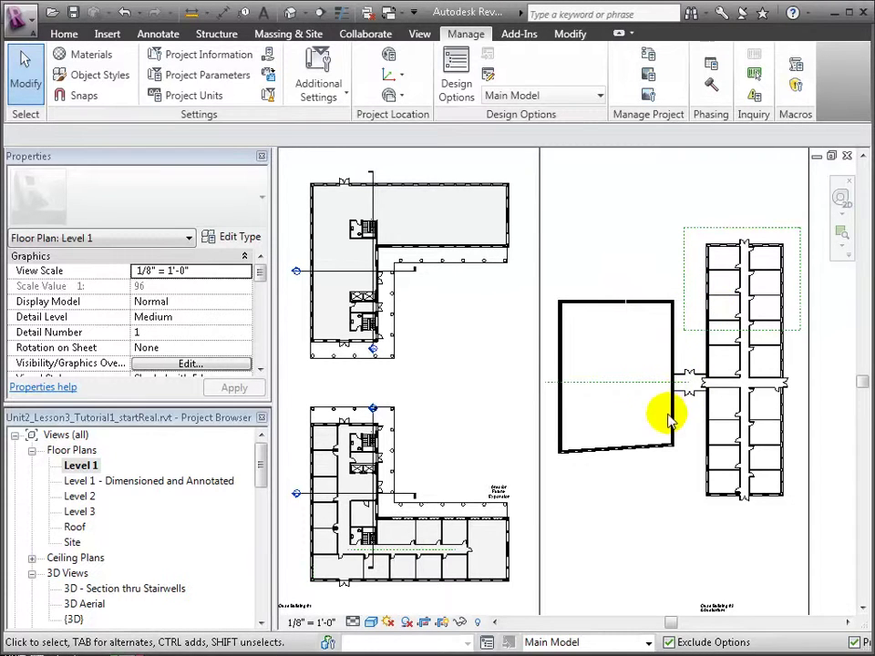
Step: Return to editing Option 1 (primary) and delete the walls drawn in it
{"action": "scroll", "coordinate": [620, 411], "scroll_direction": "up", "scroll_amount": 2}
{"action": "left_click", "coordinate": [497, 95]}
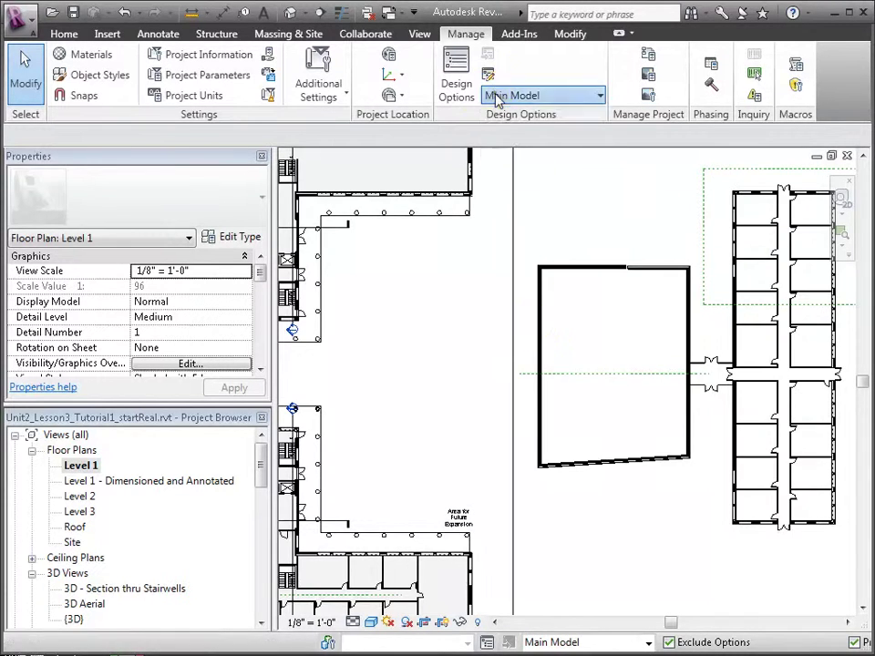
{"action": "left_click", "coordinate": [537, 147]}
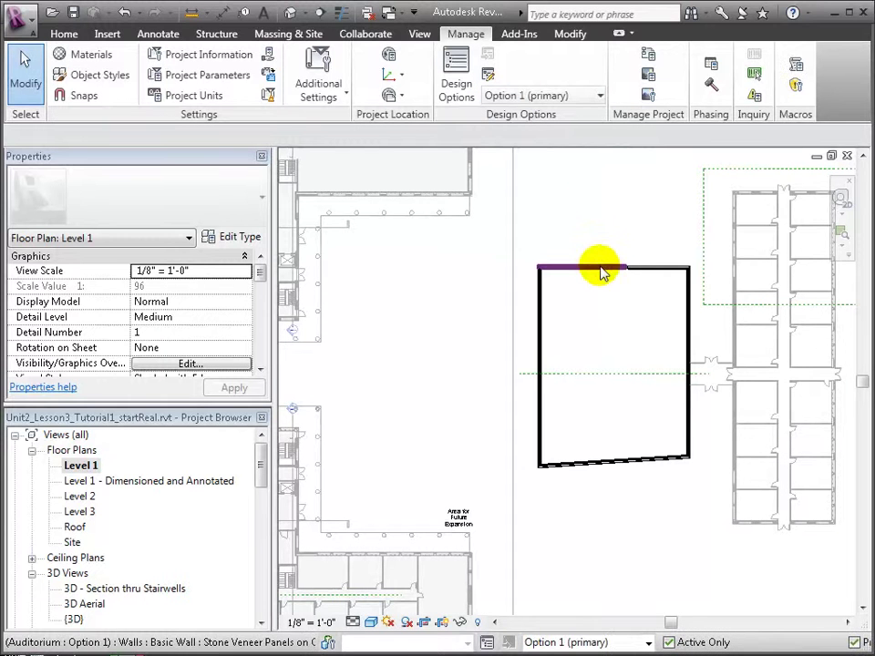
{"action": "left_click_drag", "start_coordinate": [533, 282], "coordinate": [697, 483]}
{"action": "key", "text": "Delete"}
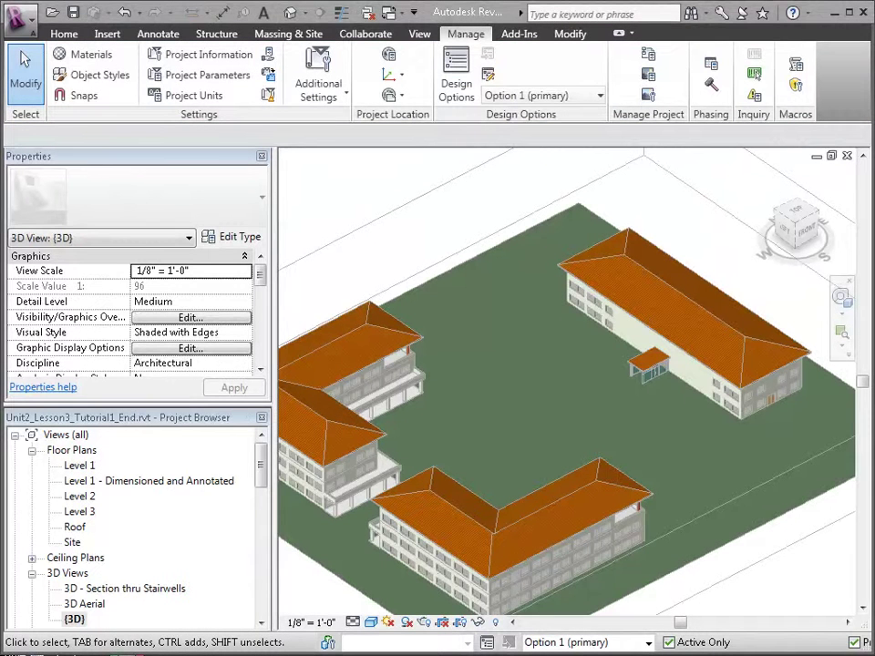
Step: Switch the 3D view's active design option to Main Model and back to Option 1 (primary)
{"action": "left_click", "coordinate": [596, 94]}
{"action": "left_click", "coordinate": [579, 112]}
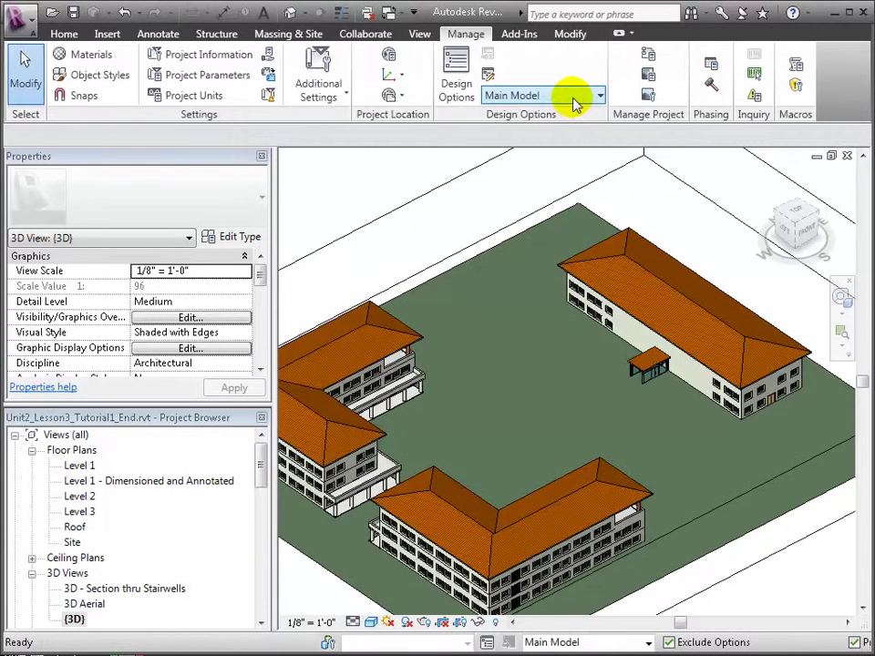
{"action": "left_click", "coordinate": [566, 95]}
{"action": "left_click", "coordinate": [570, 148]}
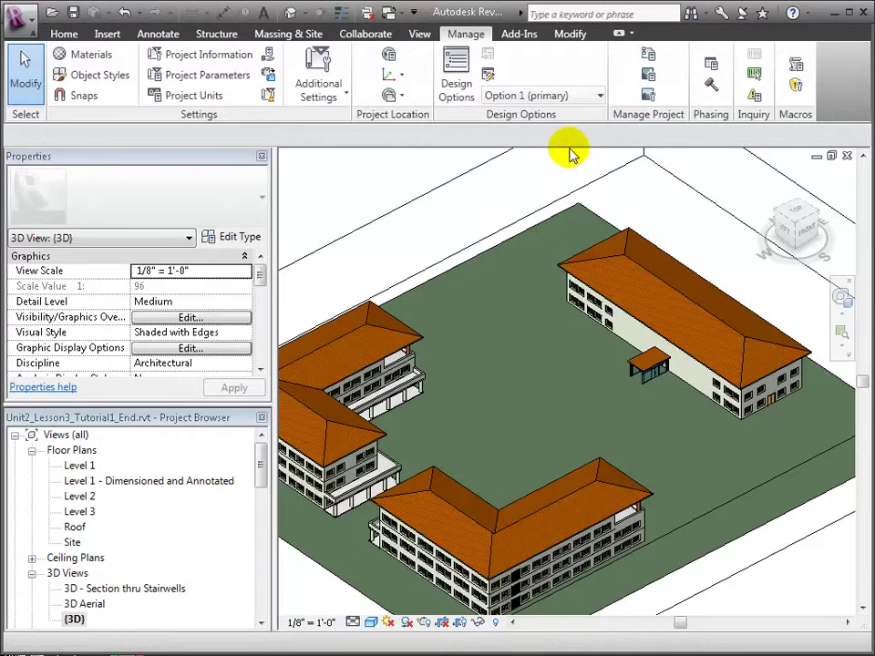
Step: Undo previous edits repeatedly to bring back the auditorium's curtain wall, curved walls, doors, slab and columns
{"action": "left_click", "coordinate": [137, 12]}
{"action": "left_click", "coordinate": [169, 197]}
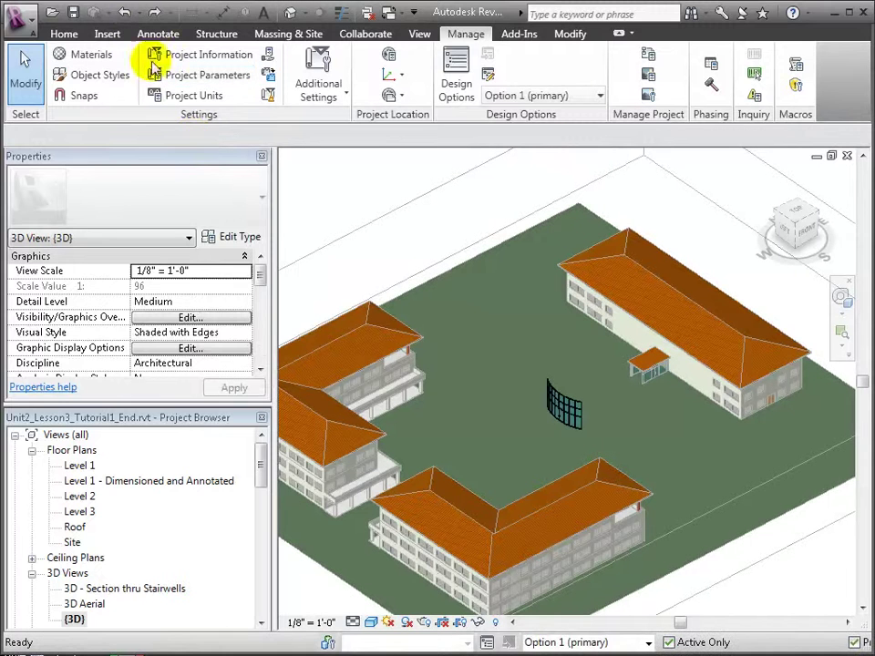
{"action": "left_click", "coordinate": [126, 13]}
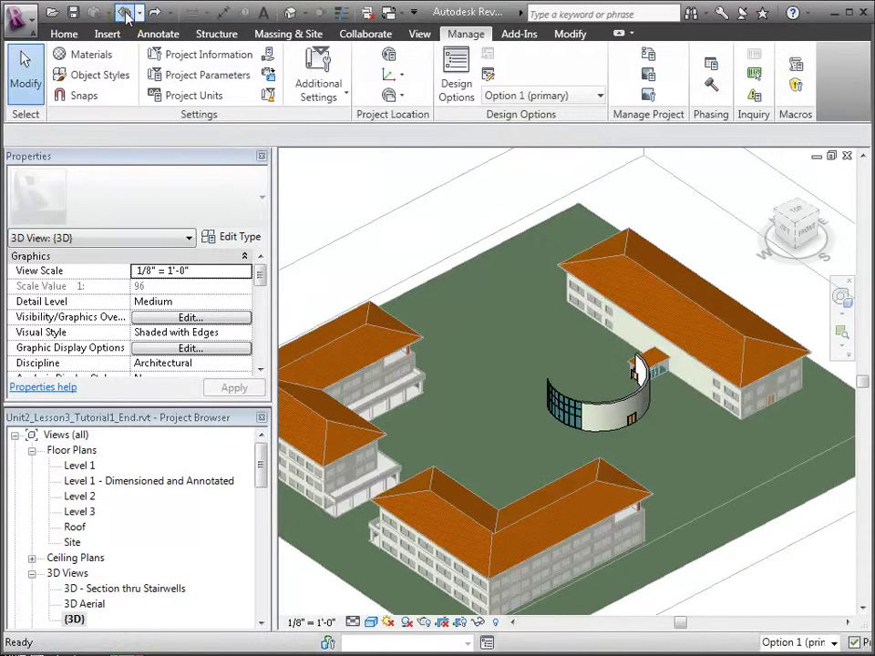
{"action": "left_click", "coordinate": [127, 13]}
{"action": "left_click", "coordinate": [127, 13]}
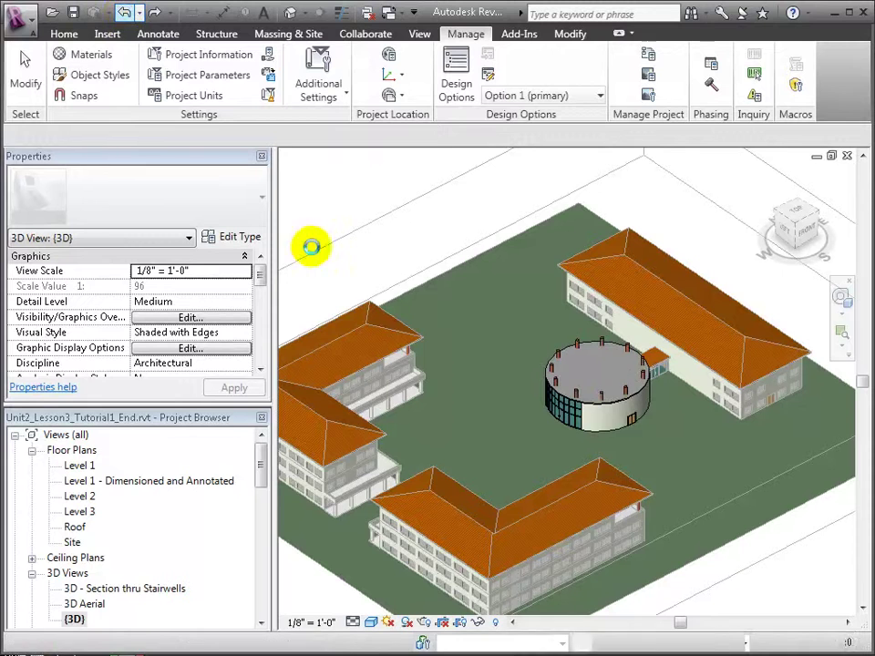
Step: Undo one more edit to restore the auditorium's ring-shaped roof
{"action": "scroll", "coordinate": [535, 368], "scroll_direction": "up", "scroll_amount": 3}
{"action": "middle_click_drag", "start_coordinate": [545, 365], "coordinate": [441, 369]}
{"action": "scroll", "coordinate": [367, 307], "scroll_direction": "up", "scroll_amount": 2}
{"action": "middle_click_drag", "start_coordinate": [367, 307], "coordinate": [231, 230]}
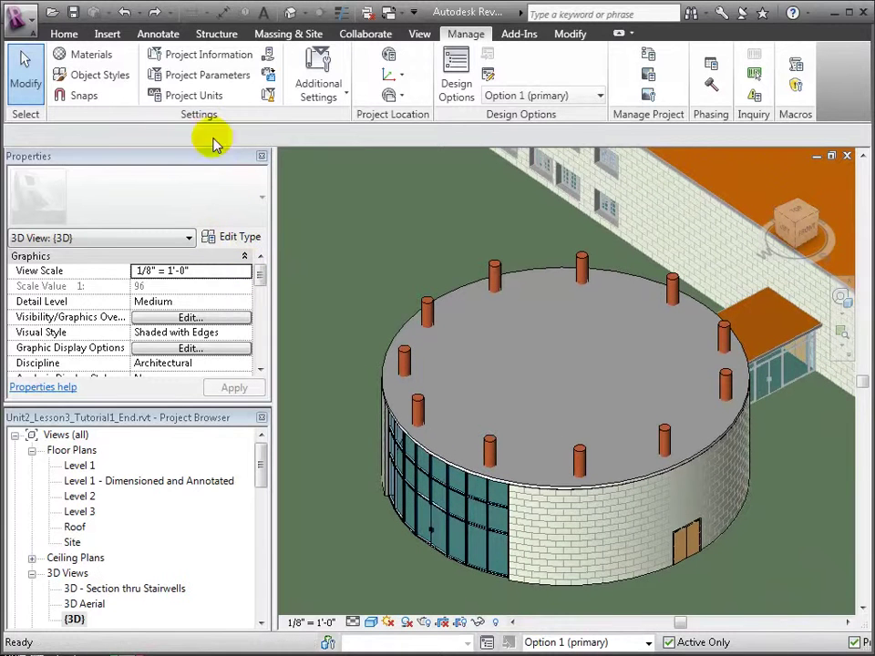
{"action": "left_click", "coordinate": [126, 13]}
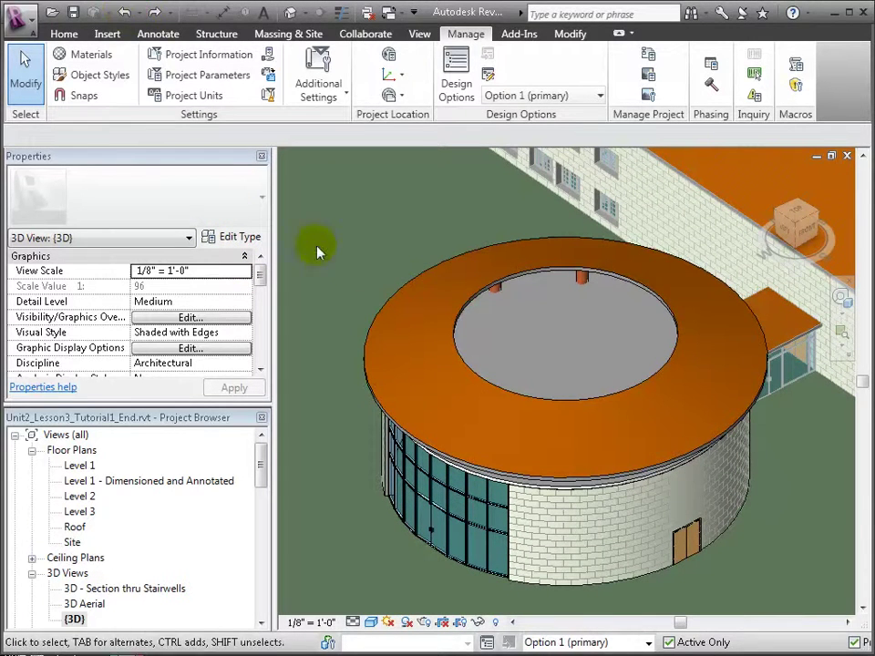
Step: Make Main Model the active design option with the auditorium in place
{"action": "left_click", "coordinate": [519, 99]}
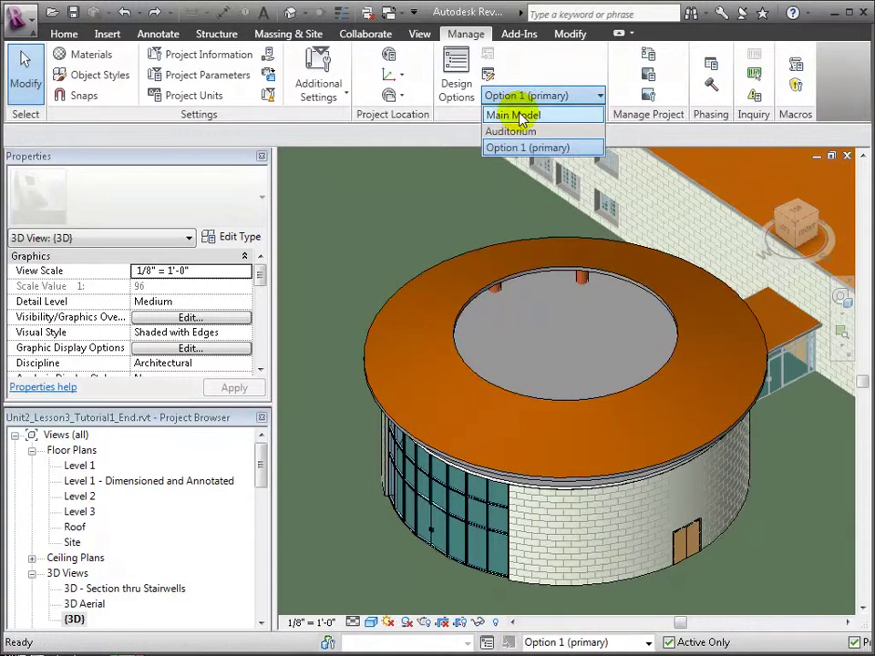
{"action": "left_click", "coordinate": [519, 114]}
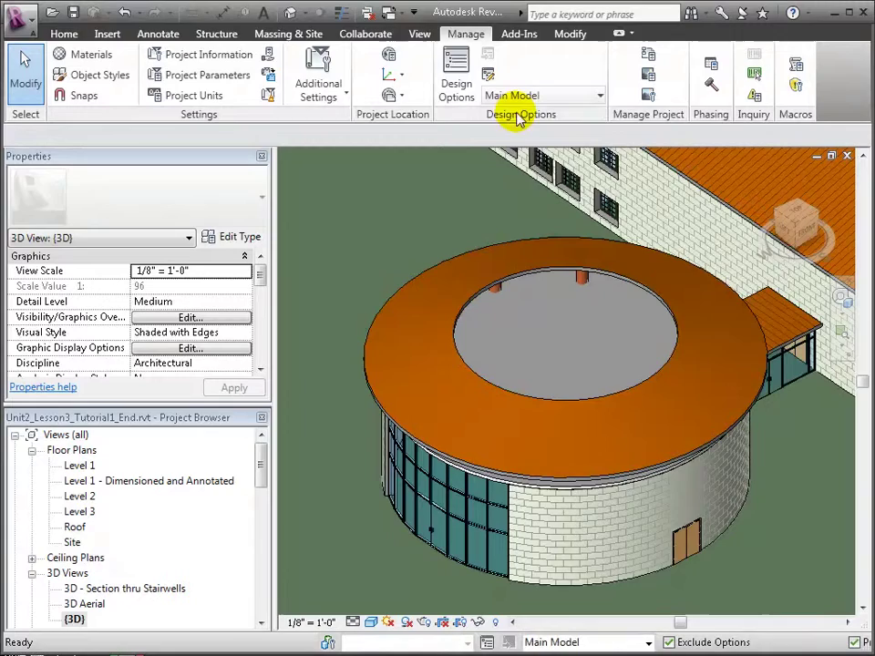
{"action": "left_click", "coordinate": [459, 99]}
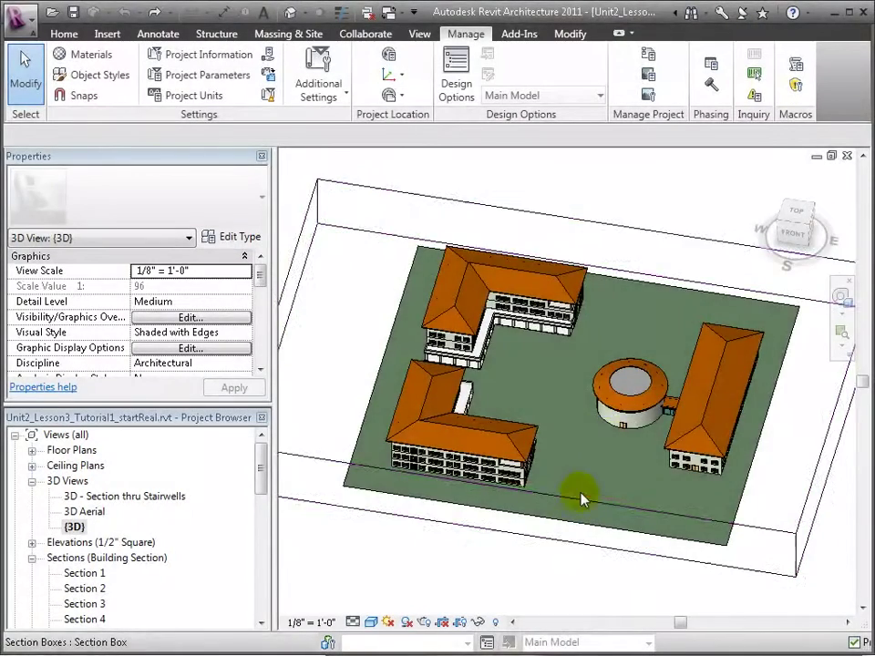
Step: Create a new design option set and rename it Auditorium
{"action": "scroll", "coordinate": [580, 500], "scroll_direction": "up", "scroll_amount": 5}
{"action": "scroll", "coordinate": [625, 415], "scroll_direction": "up", "scroll_amount": 5}
{"action": "middle_click_drag", "start_coordinate": [533, 423], "coordinate": [426, 200], "text": "shift"}
{"action": "left_click", "coordinate": [473, 102]}
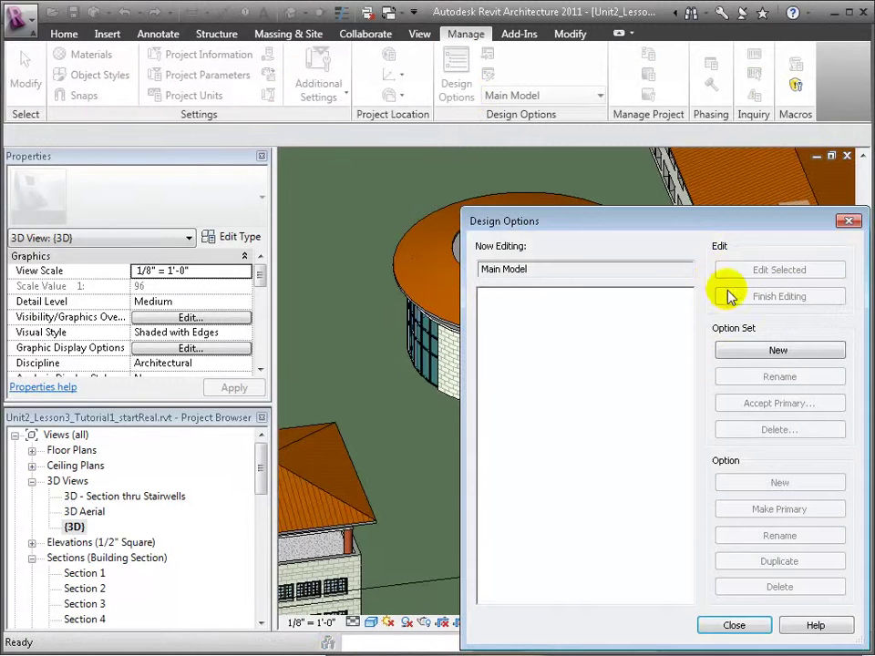
{"action": "left_click", "coordinate": [775, 349]}
{"action": "left_click", "coordinate": [782, 379]}
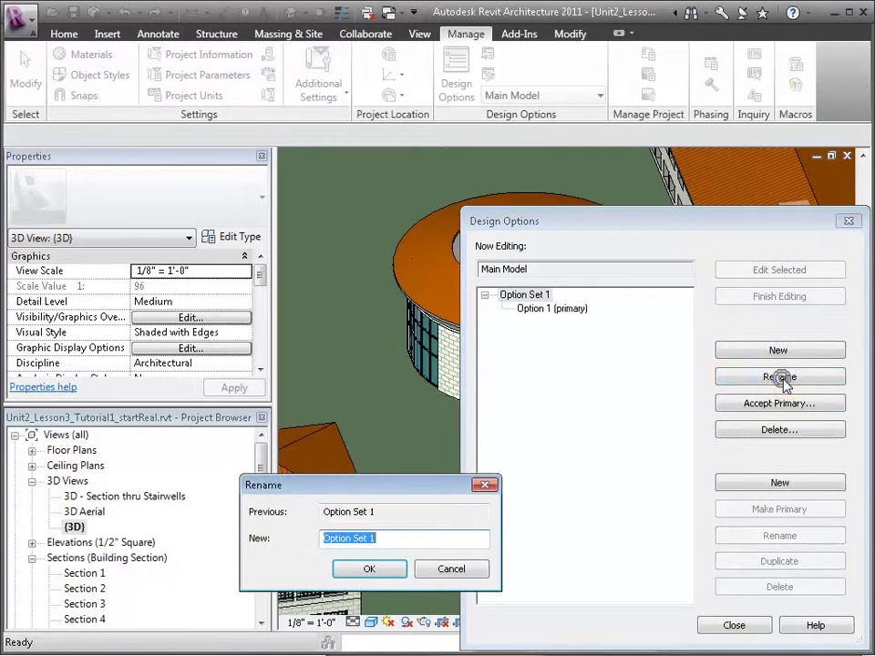
{"action": "type", "text": "Auditorium"}
{"action": "key", "text": "Return"}
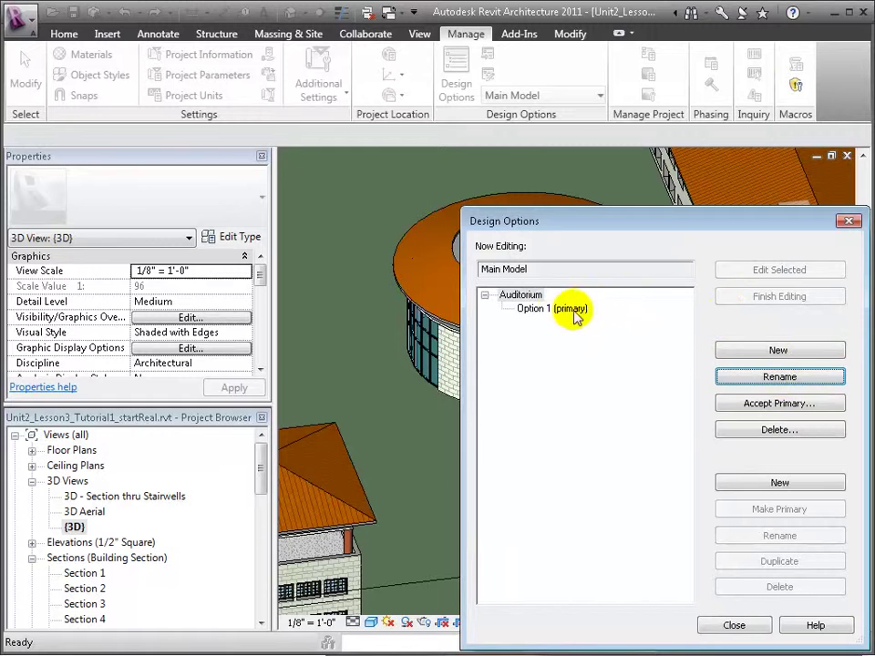
{"action": "left_click", "coordinate": [576, 309]}
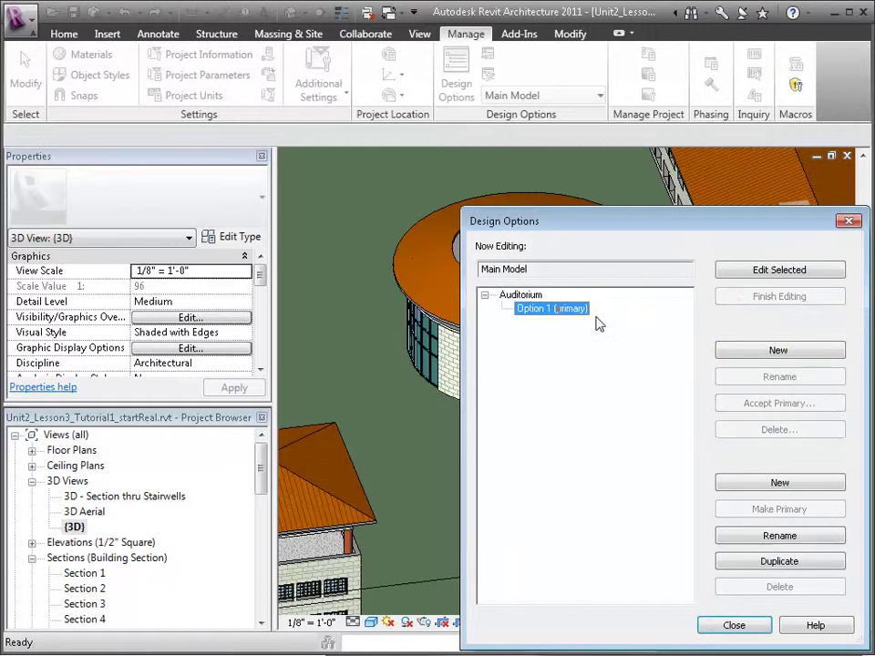
{"action": "left_click", "coordinate": [734, 626]}
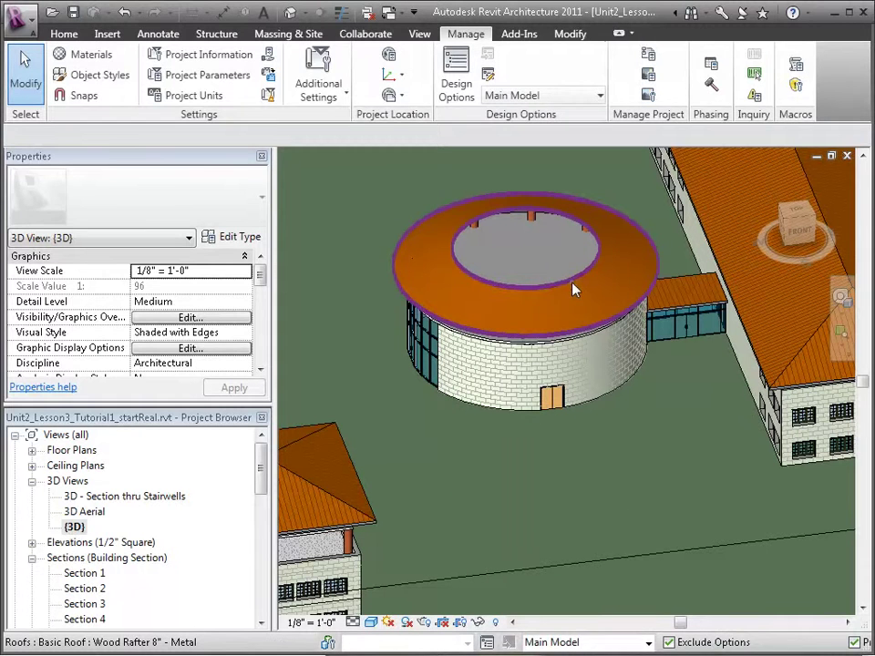
Step: Select the auditorium's ring-shaped roof, both curved stone walls, the door and the curtain wall together
{"action": "left_click", "coordinate": [574, 289]}
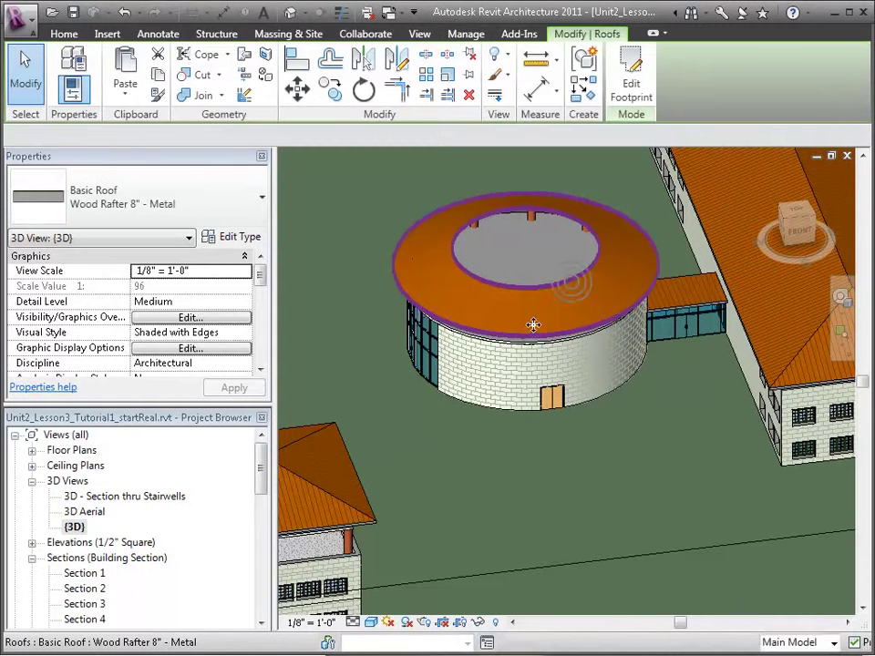
{"action": "left_click", "coordinate": [483, 407], "text": "ctrl"}
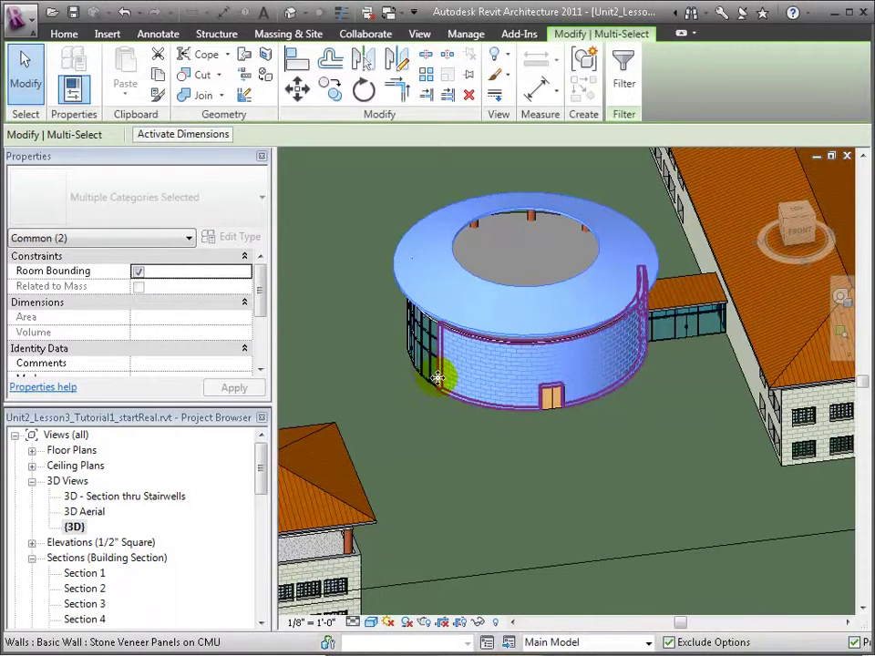
{"action": "left_click", "coordinate": [556, 401], "text": "ctrl"}
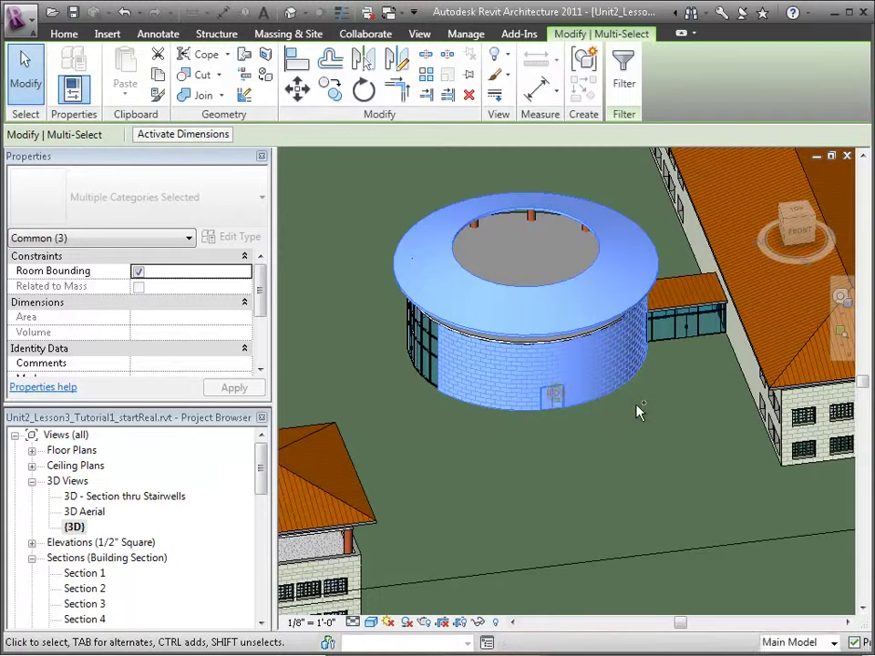
{"action": "middle_click_drag", "start_coordinate": [446, 450], "coordinate": [505, 396], "text": "shift"}
{"action": "left_click", "coordinate": [506, 397], "text": "ctrl"}
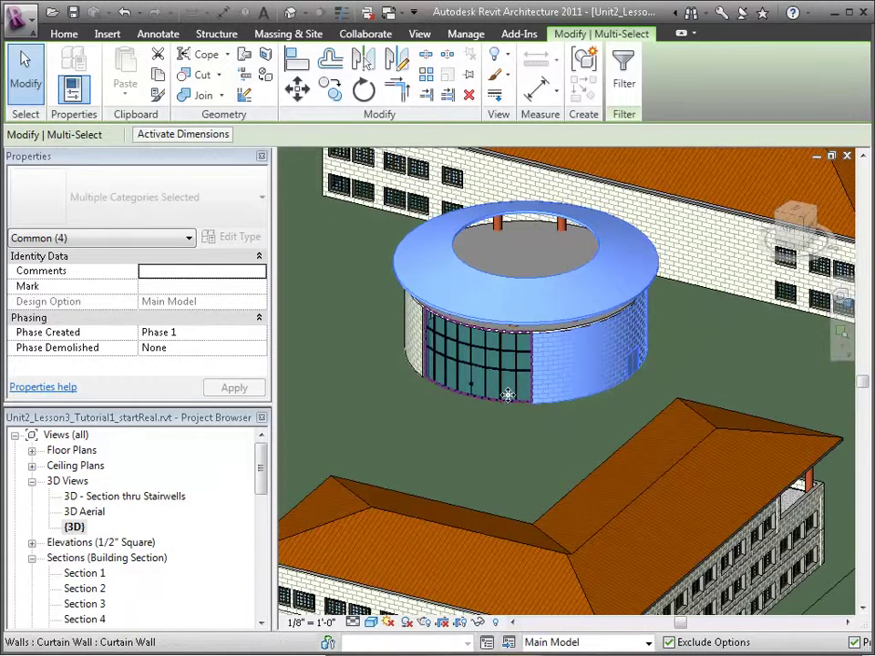
{"action": "left_click", "coordinate": [415, 364], "text": "ctrl"}
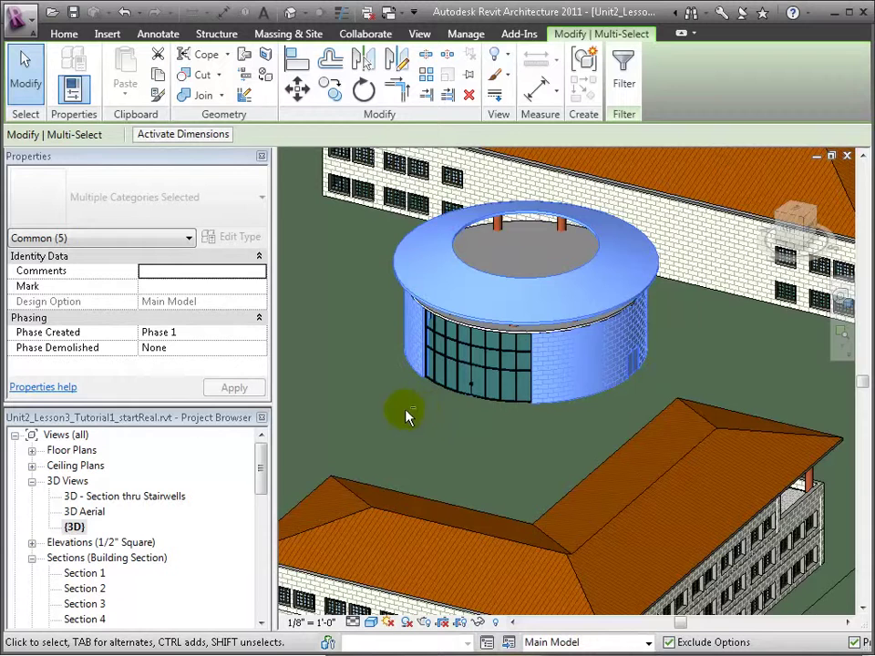
Step: Add the second door, the curtain wall's panels and mullions, the columns around it and the inner slab to the selection
{"action": "middle_click_drag", "start_coordinate": [410, 411], "coordinate": [388, 342], "text": "shift"}
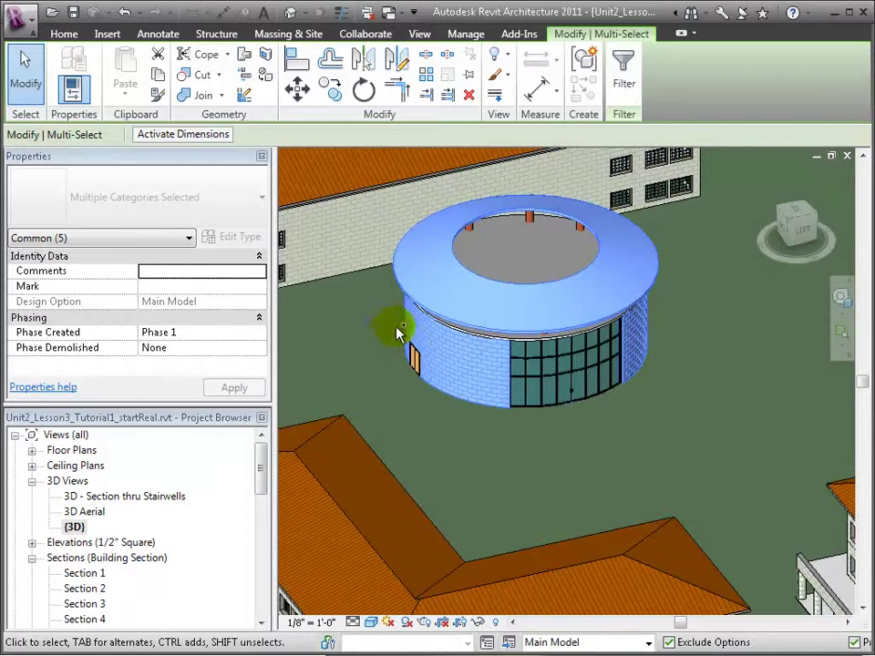
{"action": "left_click", "coordinate": [473, 295], "text": "ctrl"}
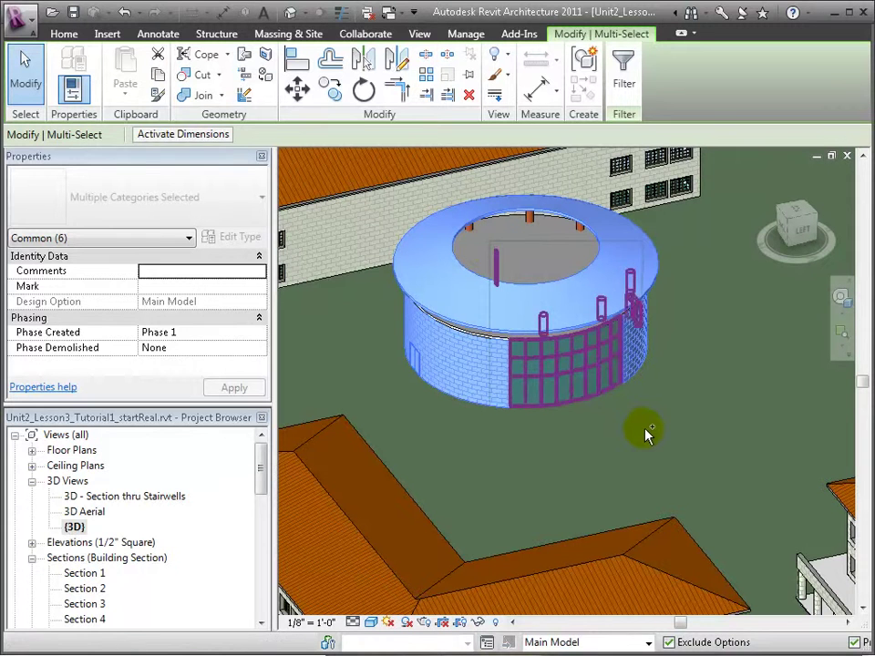
{"action": "left_click", "coordinate": [406, 328], "text": "ctrl"}
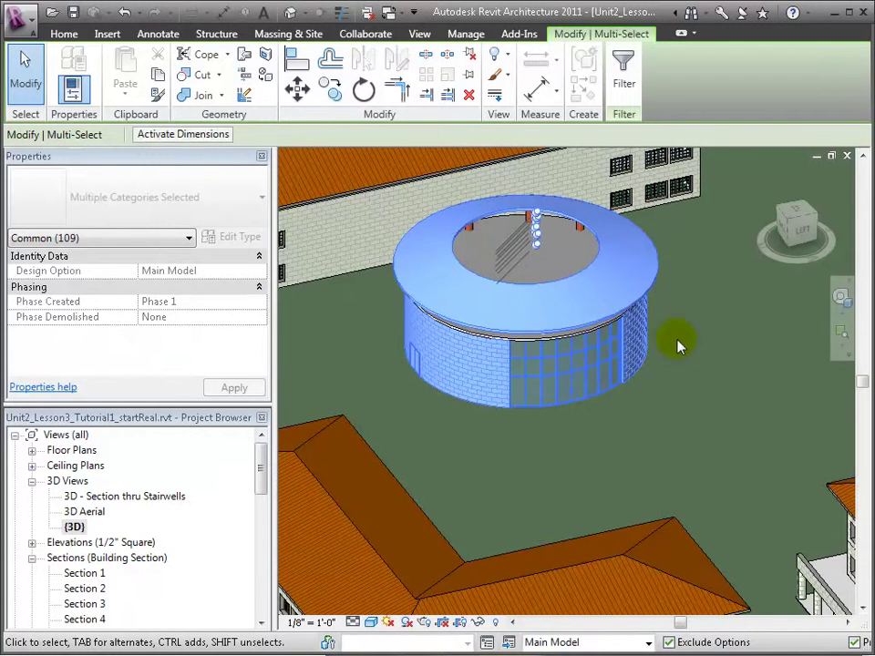
{"action": "left_click", "coordinate": [531, 347], "text": "ctrl"}
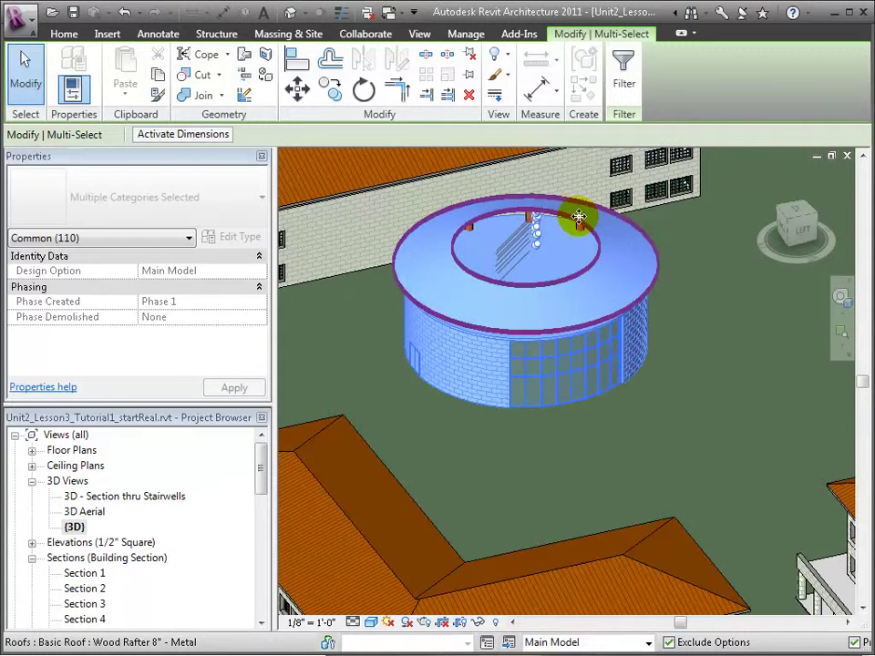
Step: Open the Level 3 floor plan and add the remaining columns around the auditorium's perimeter to the selection
{"action": "left_click", "coordinate": [80, 512]}
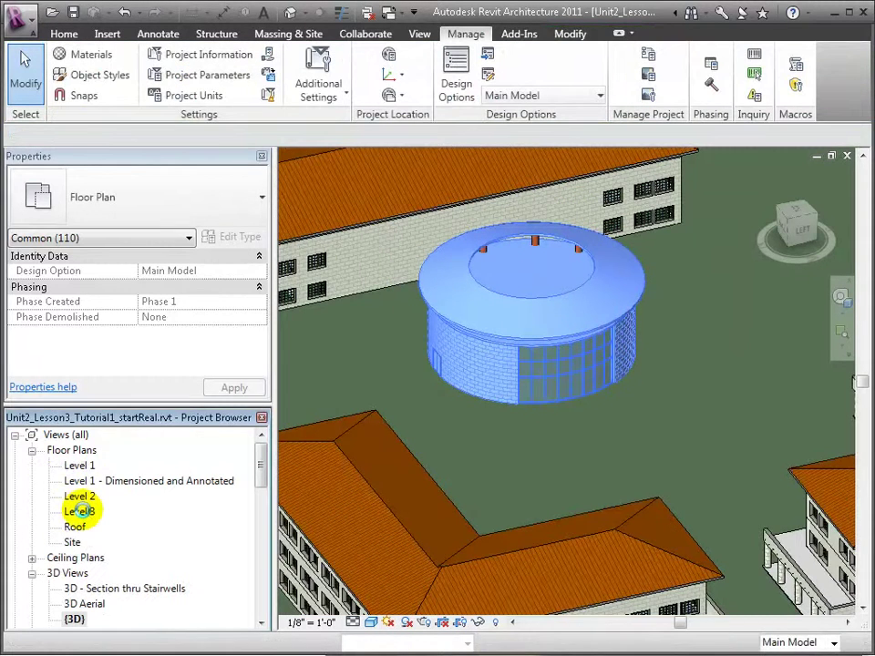
{"action": "double_click", "coordinate": [81, 511]}
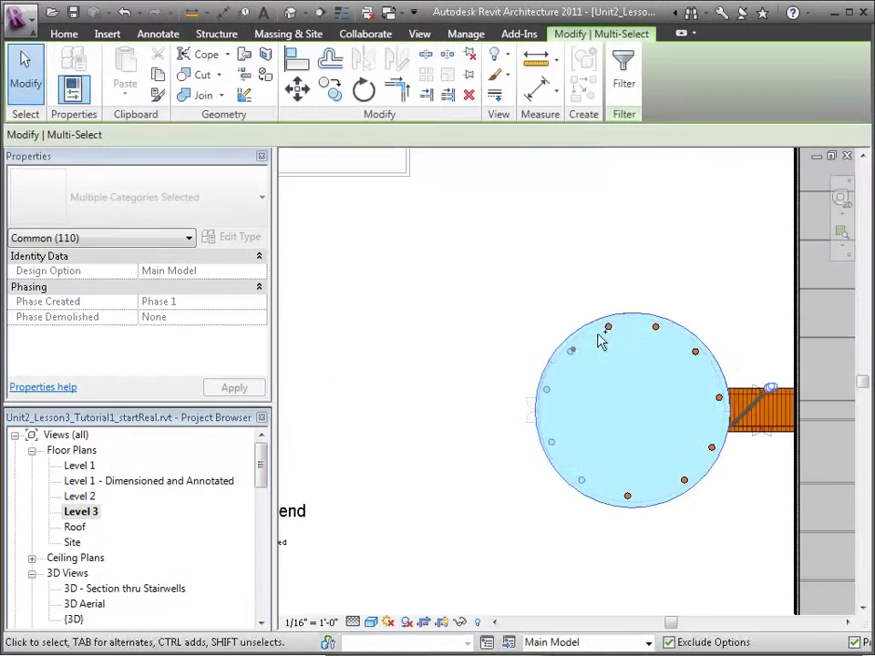
{"action": "left_click", "coordinate": [609, 321], "text": "ctrl"}
{"action": "left_click", "coordinate": [657, 324], "text": "ctrl"}
{"action": "left_click", "coordinate": [696, 351], "text": "ctrl"}
{"action": "left_click", "coordinate": [718, 399], "text": "ctrl"}
{"action": "left_click", "coordinate": [712, 448], "text": "ctrl"}
{"action": "left_click", "coordinate": [684, 481], "text": "ctrl"}
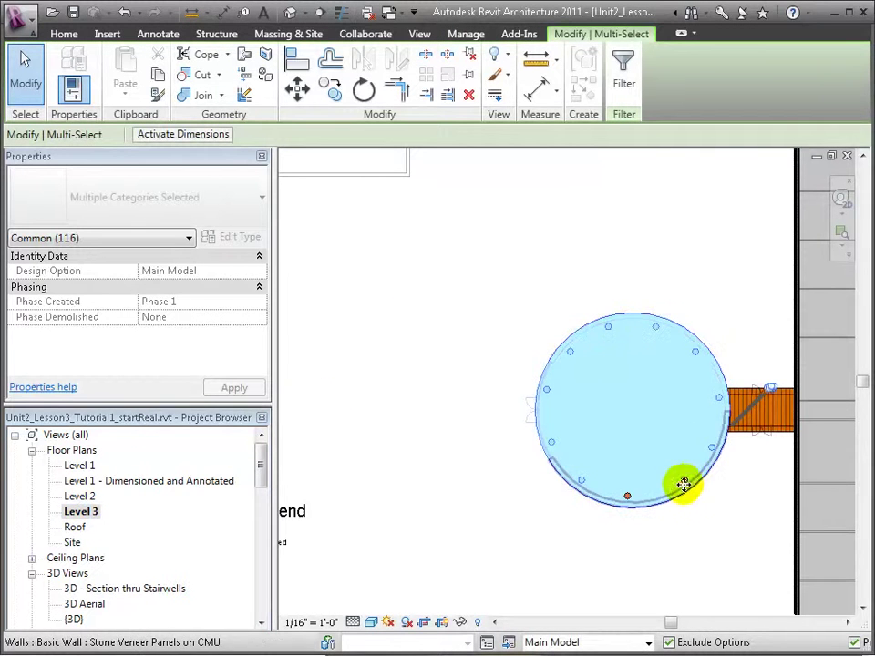
{"action": "left_click", "coordinate": [628, 495], "text": "ctrl"}
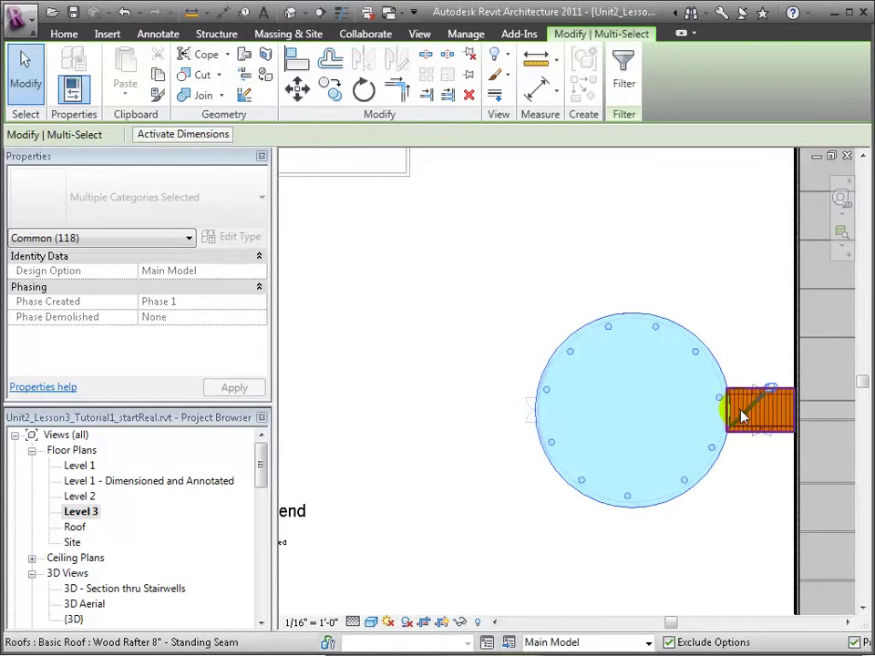
Step: Return to the {3D} view and add the selected auditorium elements to Option 1 (primary) of the Auditorium set
{"action": "double_click", "coordinate": [80, 618]}
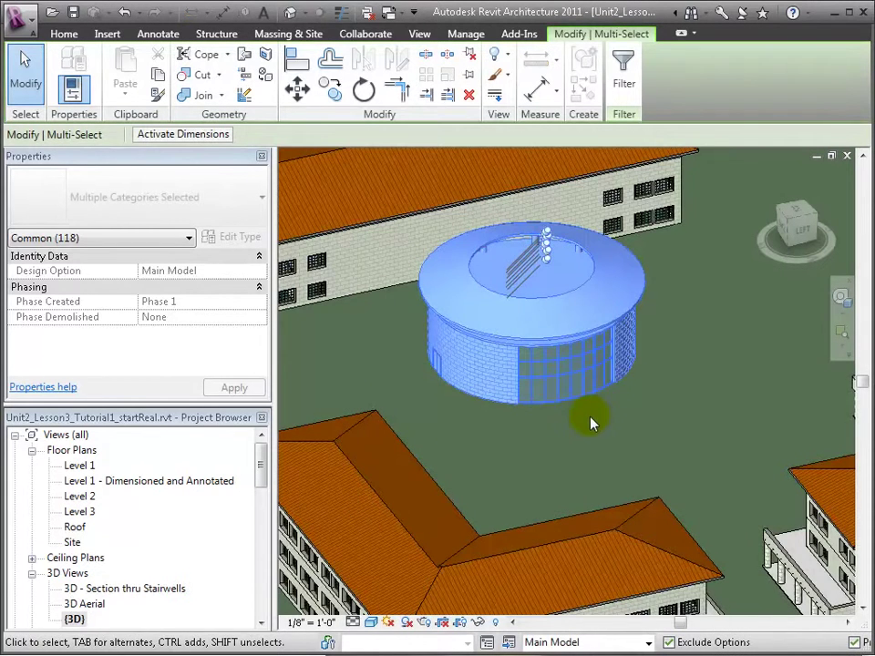
{"action": "scroll", "coordinate": [591, 415], "scroll_direction": "up", "scroll_amount": 3}
{"action": "middle_click_drag", "start_coordinate": [614, 424], "coordinate": [687, 484], "text": "shift"}
{"action": "middle_click_drag", "start_coordinate": [449, 496], "coordinate": [356, 458], "text": "shift"}
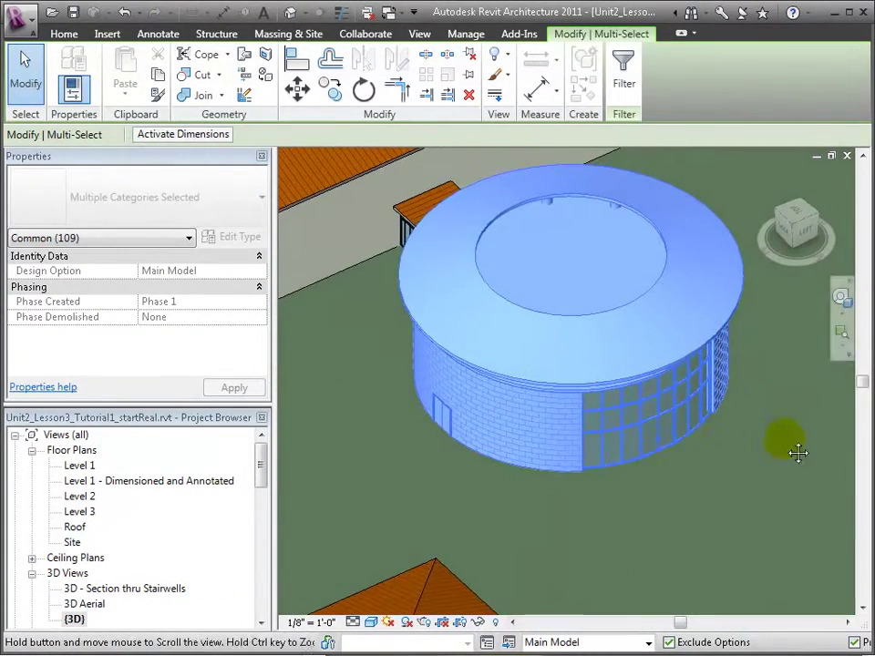
{"action": "middle_click_drag", "start_coordinate": [787, 446], "coordinate": [565, 228], "text": "shift"}
{"action": "left_click", "coordinate": [465, 34]}
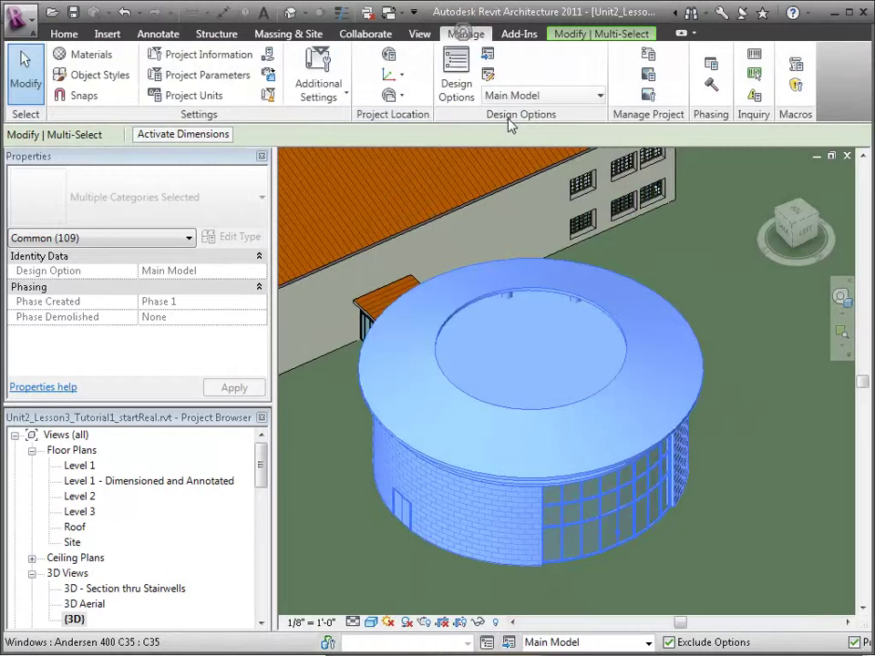
{"action": "left_click", "coordinate": [489, 58]}
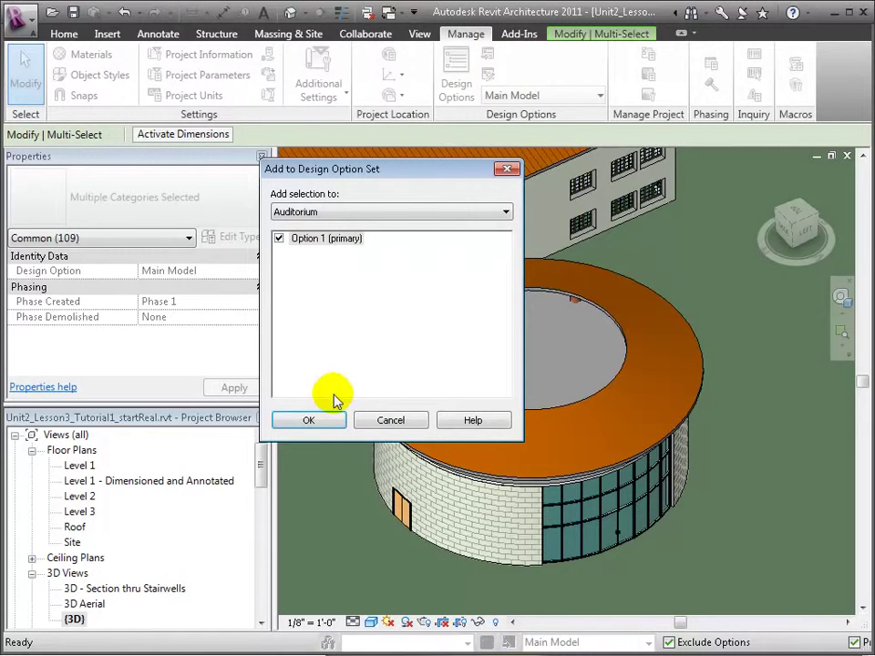
{"action": "left_click", "coordinate": [308, 421]}
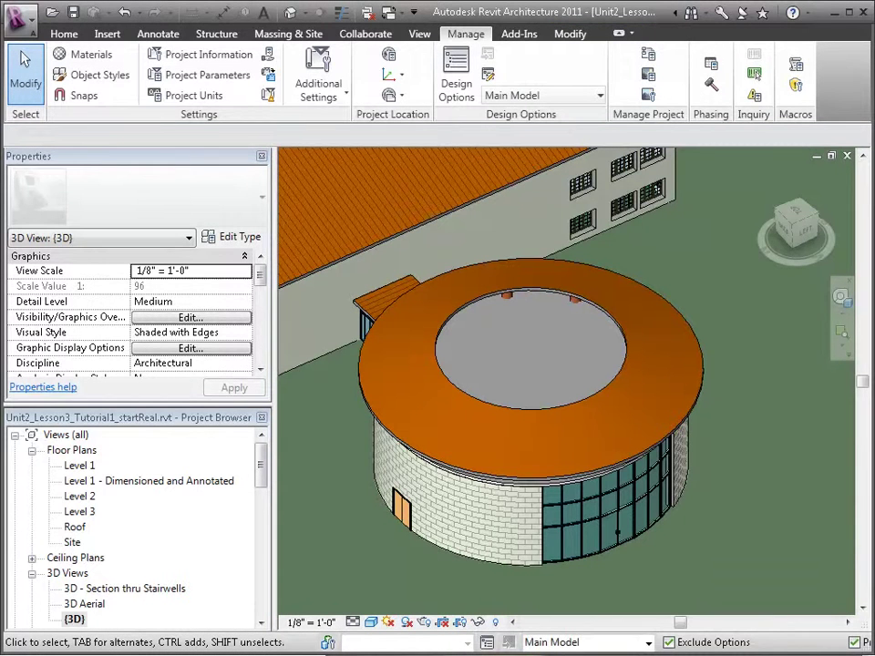
Step: Make Option 1 (primary) the active design option and select the auditorium's curved stone wall beside the curtain wall
{"action": "left_click", "coordinate": [587, 95]}
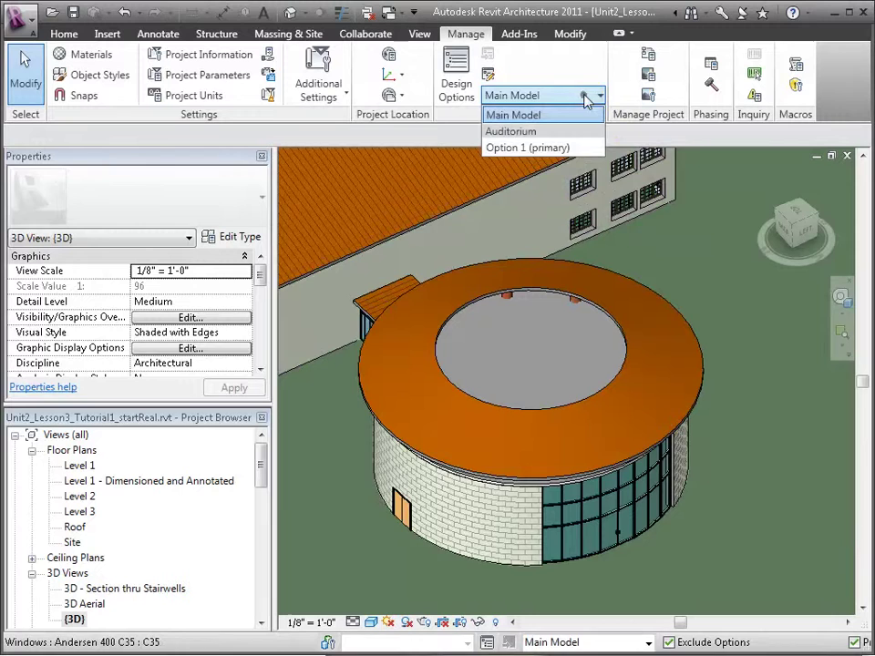
{"action": "left_click", "coordinate": [574, 150]}
{"action": "scroll", "coordinate": [743, 449], "scroll_direction": "down", "scroll_amount": 5}
{"action": "middle_click_drag", "start_coordinate": [743, 451], "coordinate": [579, 496], "text": "shift"}
{"action": "scroll", "coordinate": [487, 428], "scroll_direction": "up", "scroll_amount": 5}
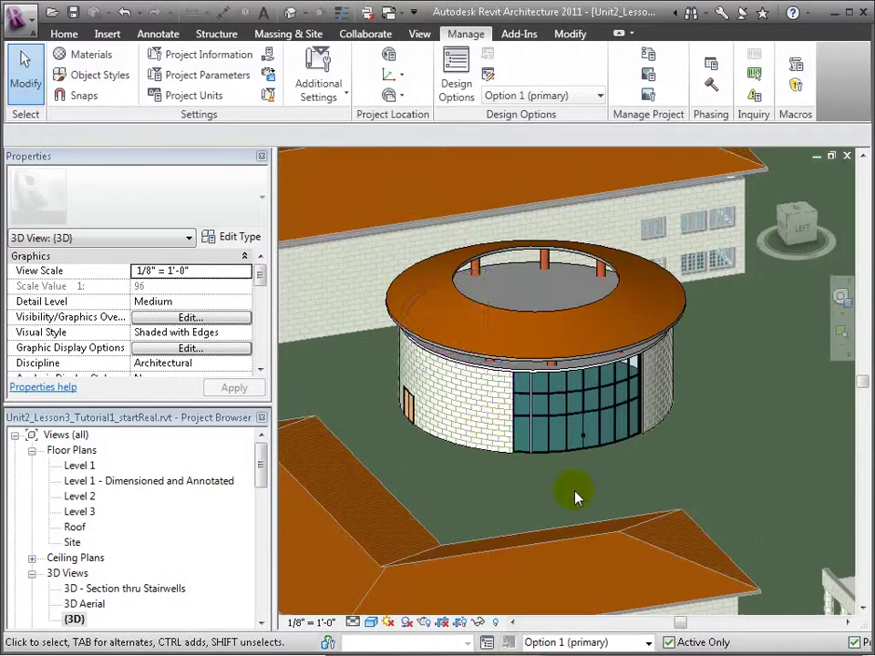
{"action": "left_click", "coordinate": [487, 428]}
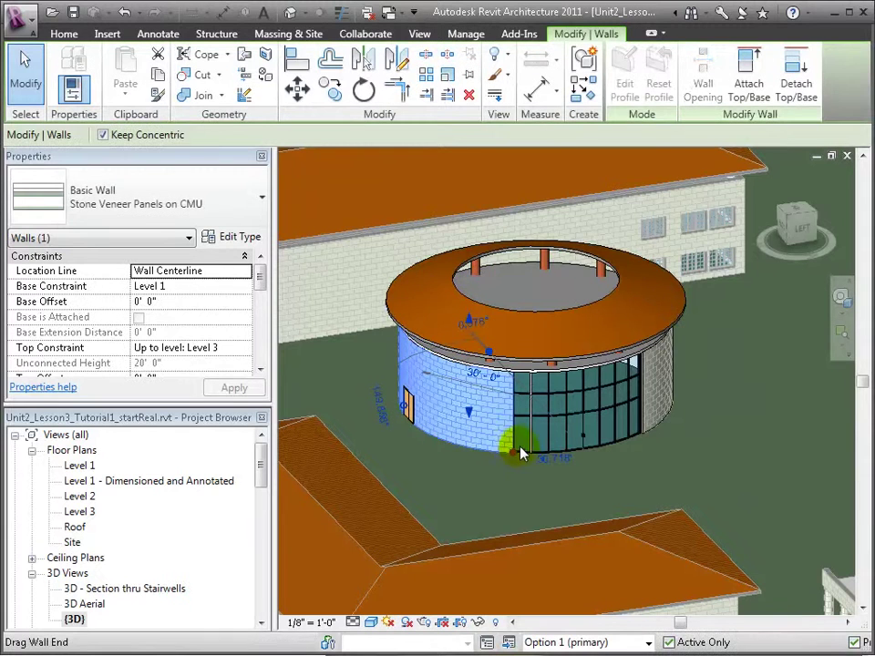
Step: Add a second option to the Auditorium set and make Option 2 the active design option
{"action": "left_click", "coordinate": [465, 35]}
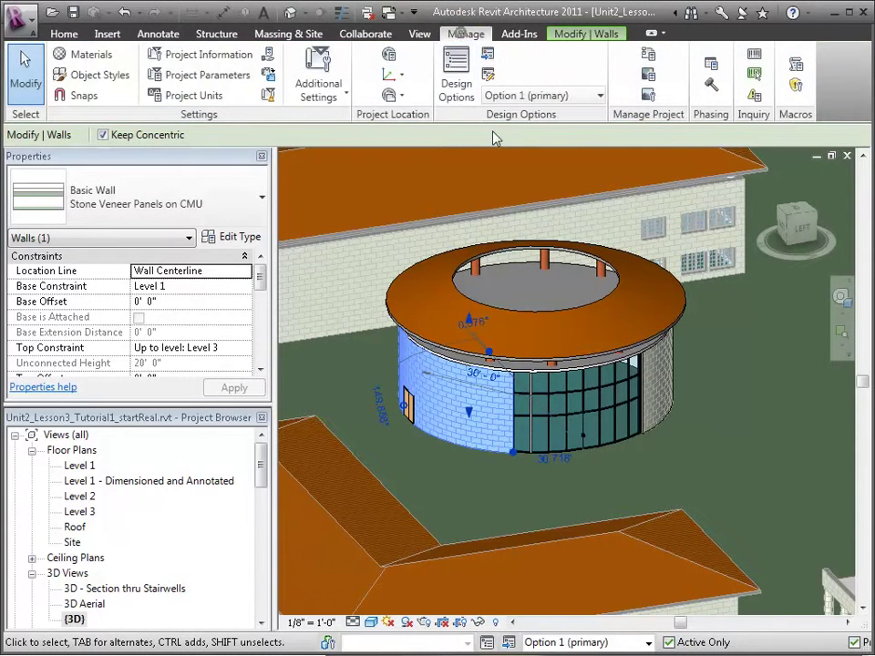
{"action": "left_click", "coordinate": [456, 80]}
{"action": "left_click", "coordinate": [756, 298]}
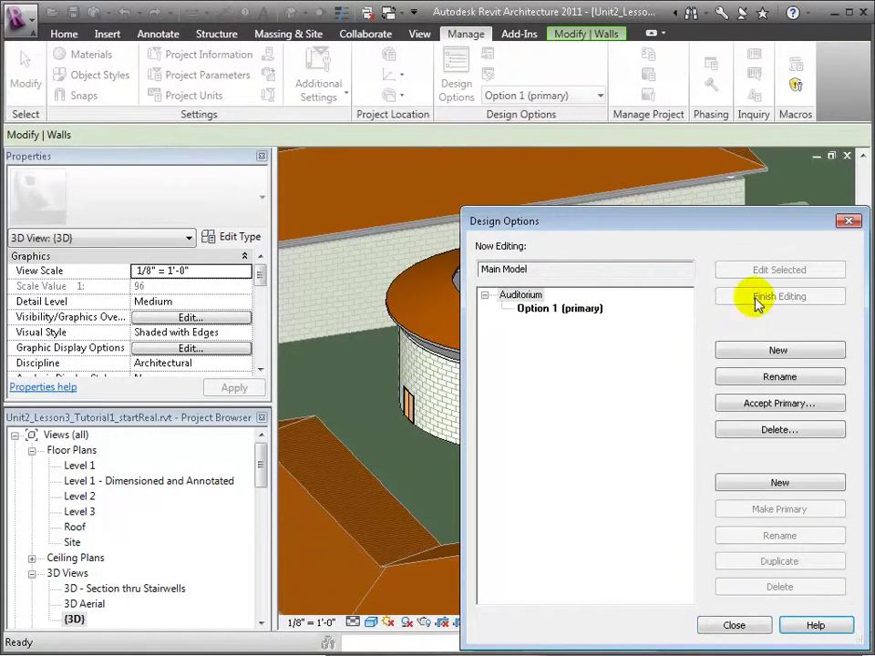
{"action": "left_click", "coordinate": [565, 310]}
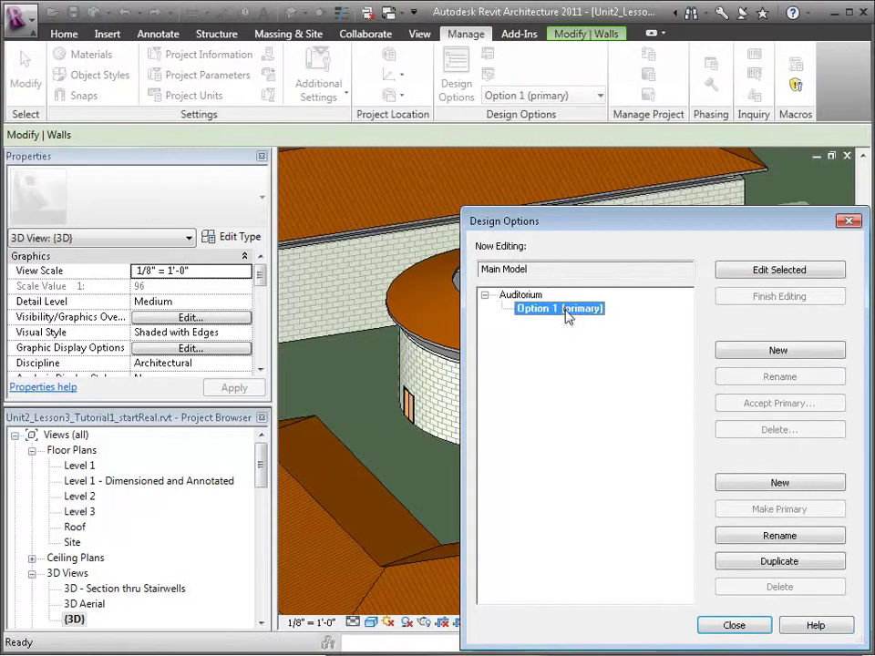
{"action": "left_click", "coordinate": [776, 486]}
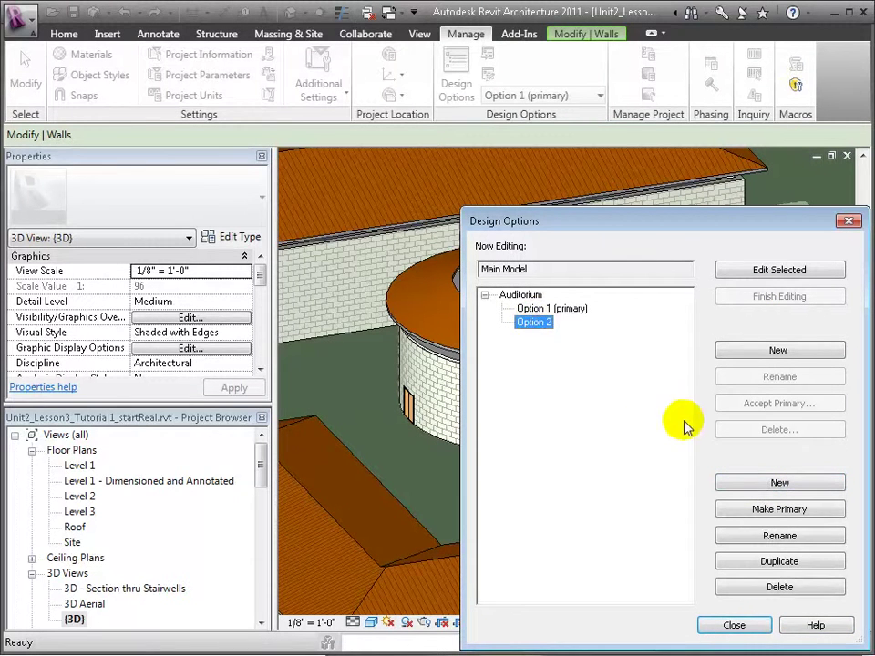
{"action": "left_click", "coordinate": [736, 625]}
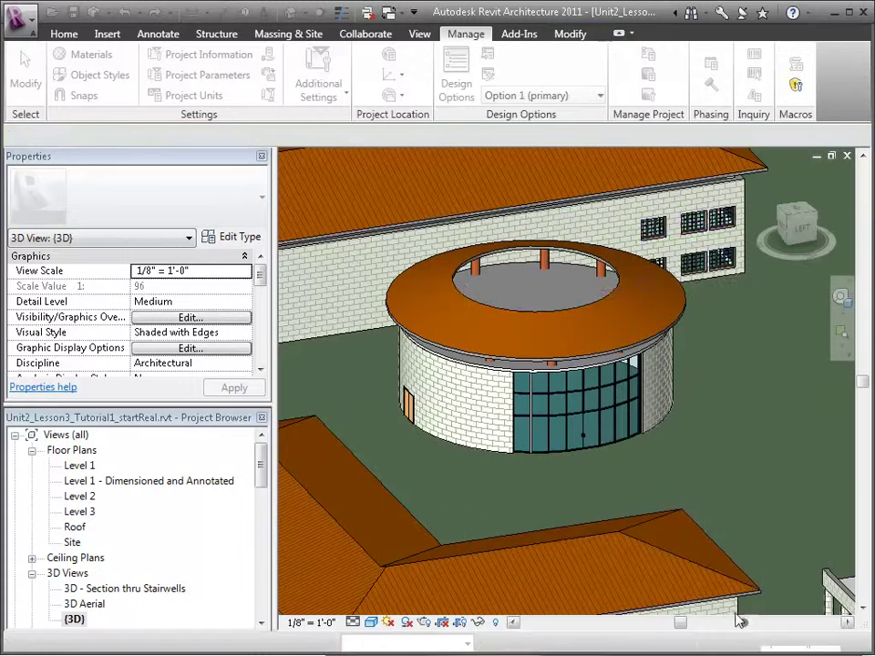
{"action": "left_click", "coordinate": [548, 98]}
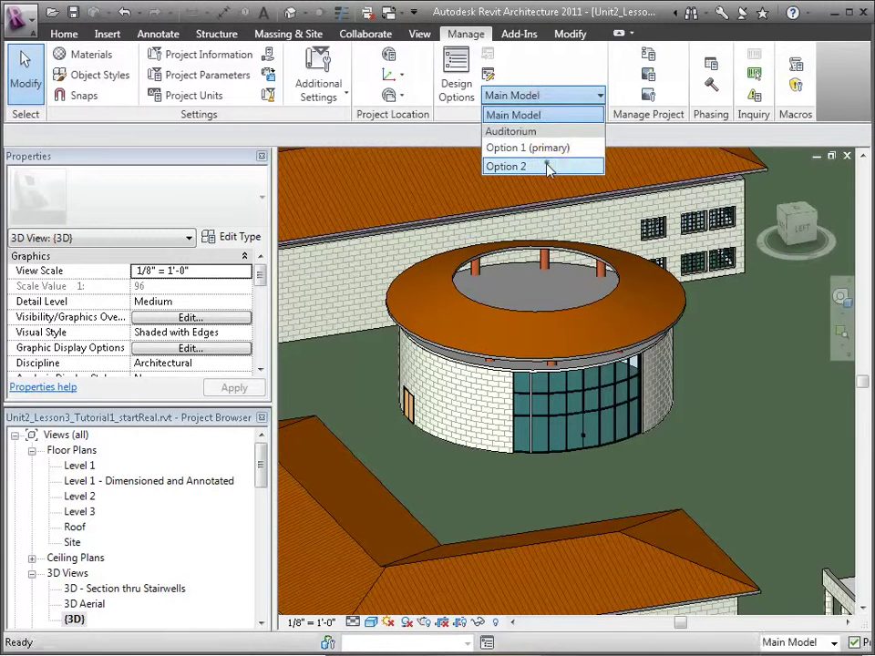
{"action": "left_click", "coordinate": [552, 166]}
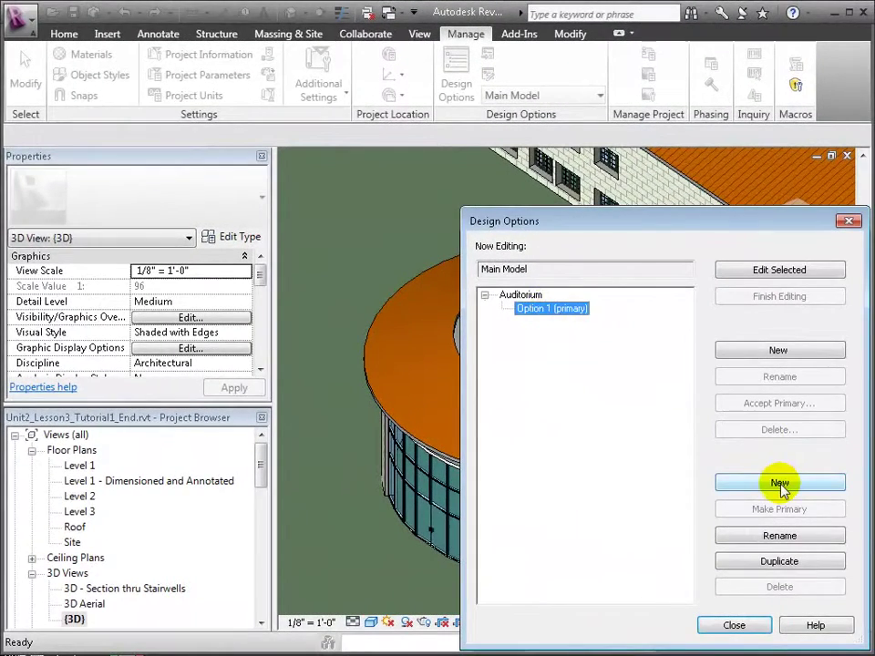
Step: Create a new option under Auditorium in the Unit2_Lesson3_Tutorial1_End project and start editing Option 2
{"action": "left_click", "coordinate": [780, 484]}
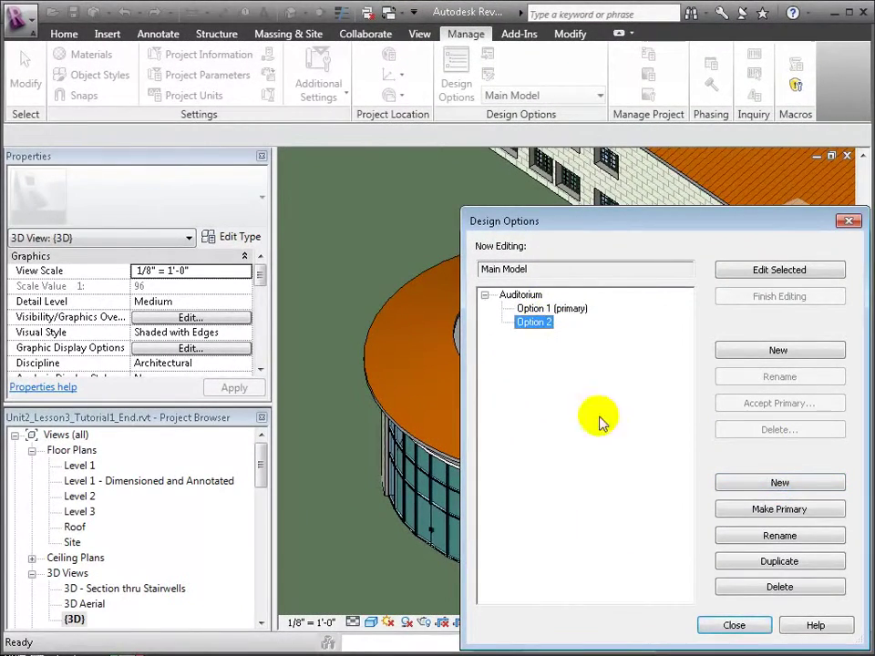
{"action": "left_click", "coordinate": [775, 270]}
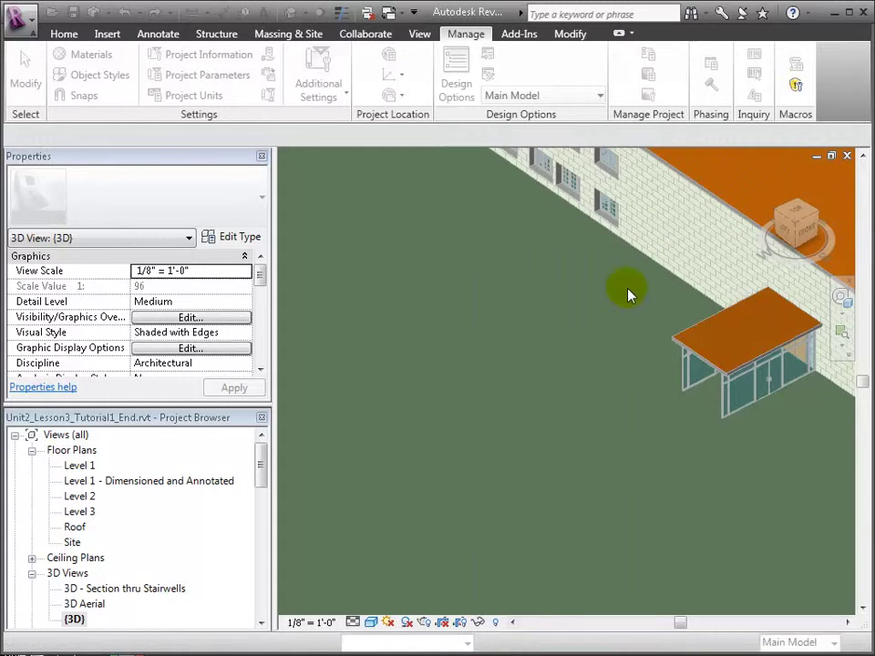
{"action": "middle_click_drag", "start_coordinate": [630, 382], "coordinate": [548, 345]}
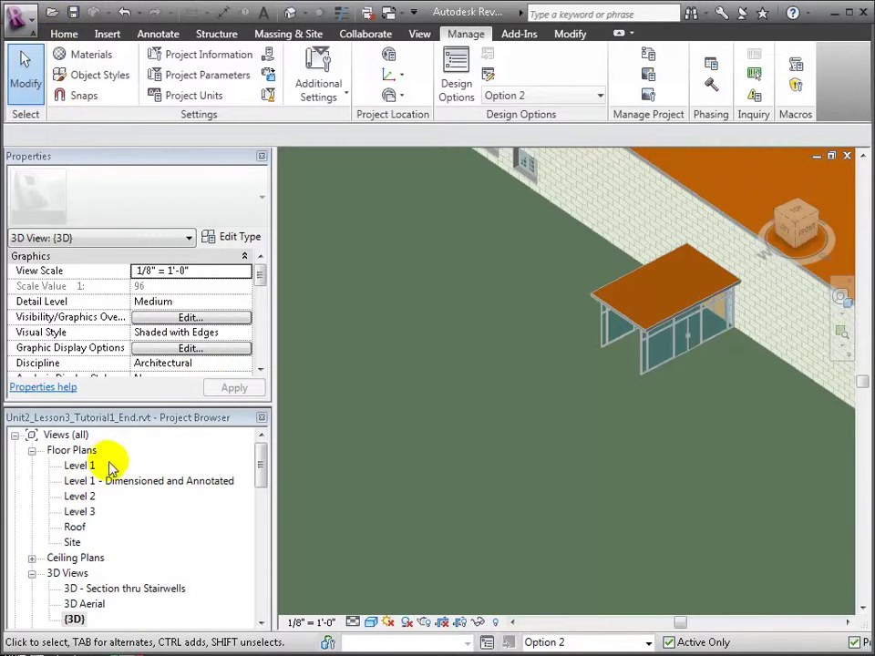
Step: Open the Level 1 floor plan and draw a 34' Stone Veneer Panels on CMU wall northward from the endpoint of the connector's upper curtain wall
{"action": "double_click", "coordinate": [79, 465]}
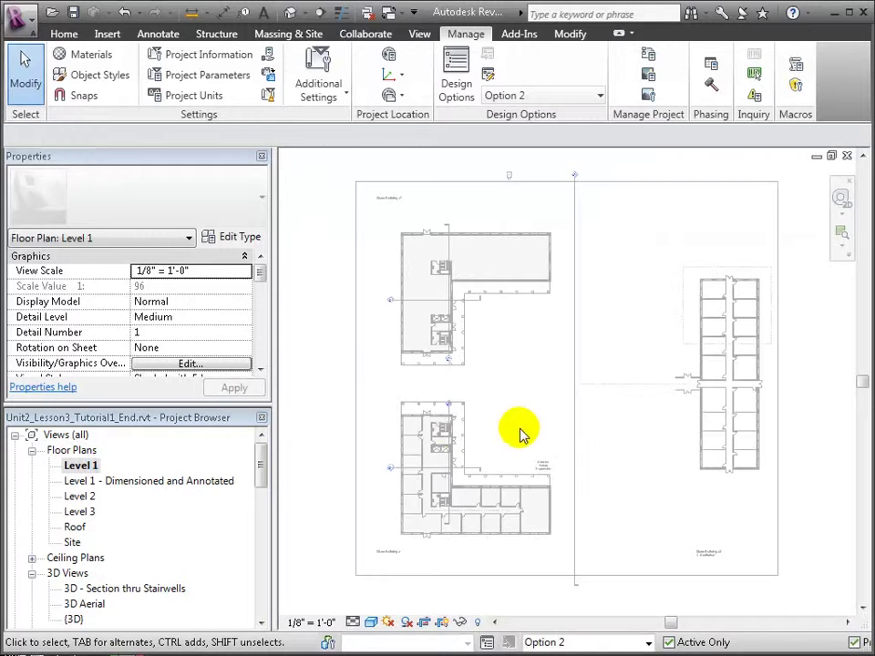
{"action": "middle_click_drag", "start_coordinate": [648, 424], "coordinate": [564, 410]}
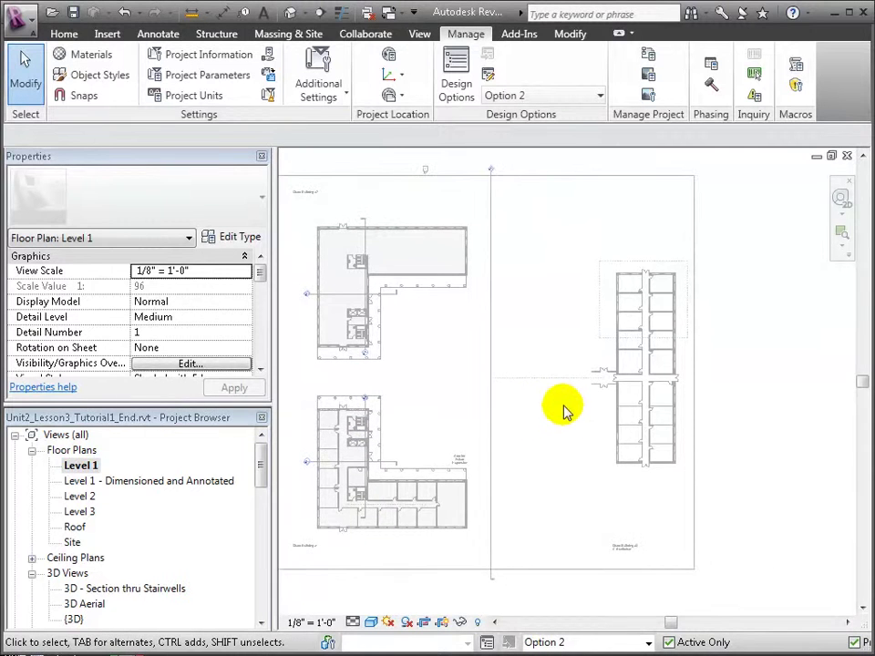
{"action": "scroll", "coordinate": [560, 403], "scroll_direction": "up", "scroll_amount": 2}
{"action": "scroll", "coordinate": [552, 401], "scroll_direction": "up", "scroll_amount": 1}
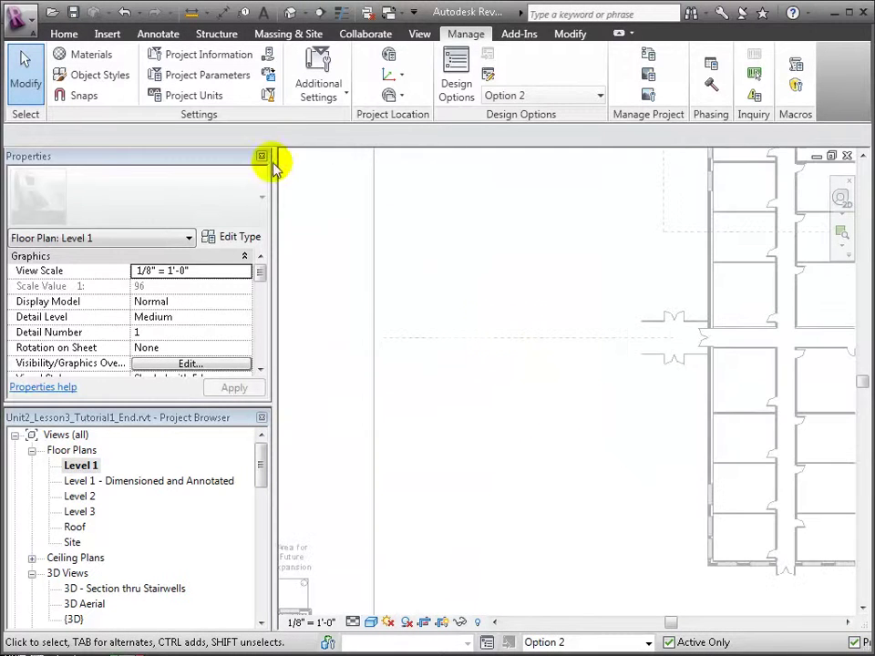
{"action": "left_click", "coordinate": [65, 35]}
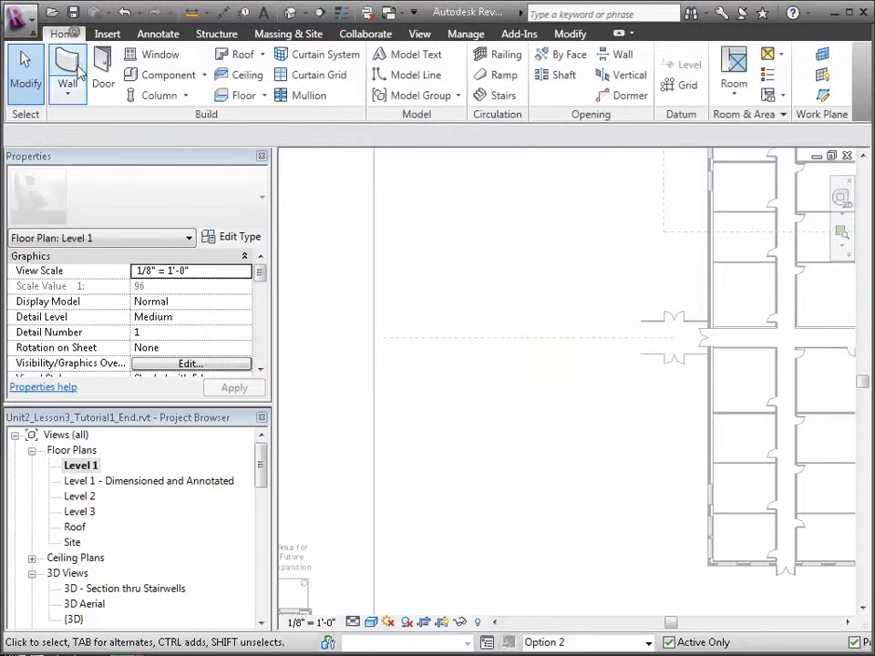
{"action": "left_click", "coordinate": [68, 84]}
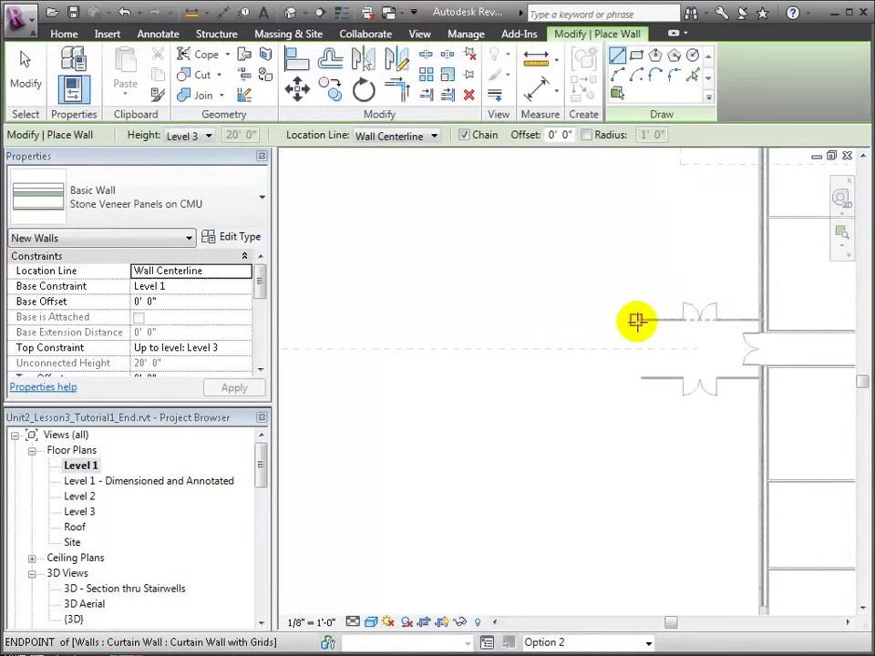
{"action": "scroll", "coordinate": [636, 320], "scroll_direction": "down", "scroll_amount": 1}
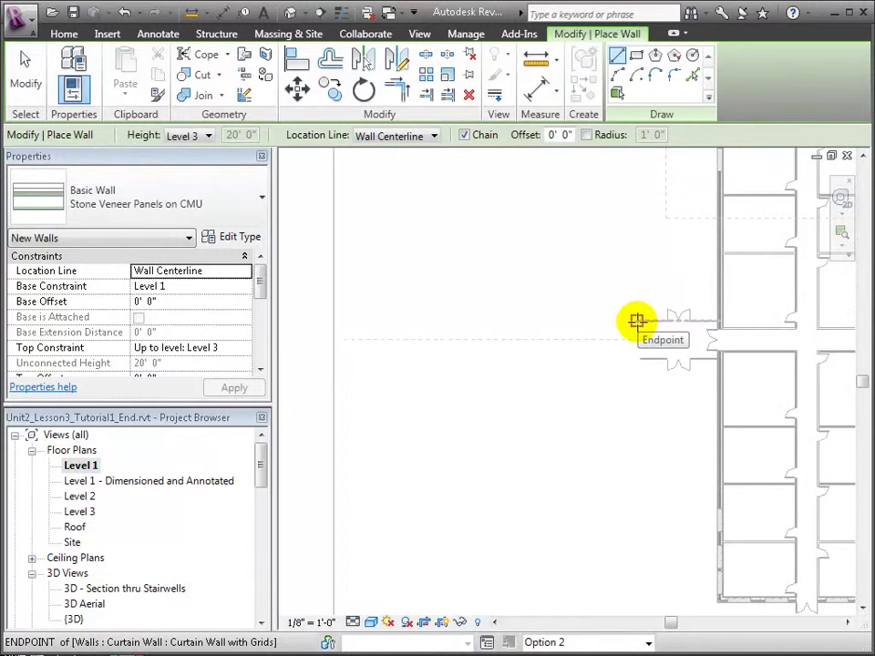
{"action": "left_click", "coordinate": [636, 321]}
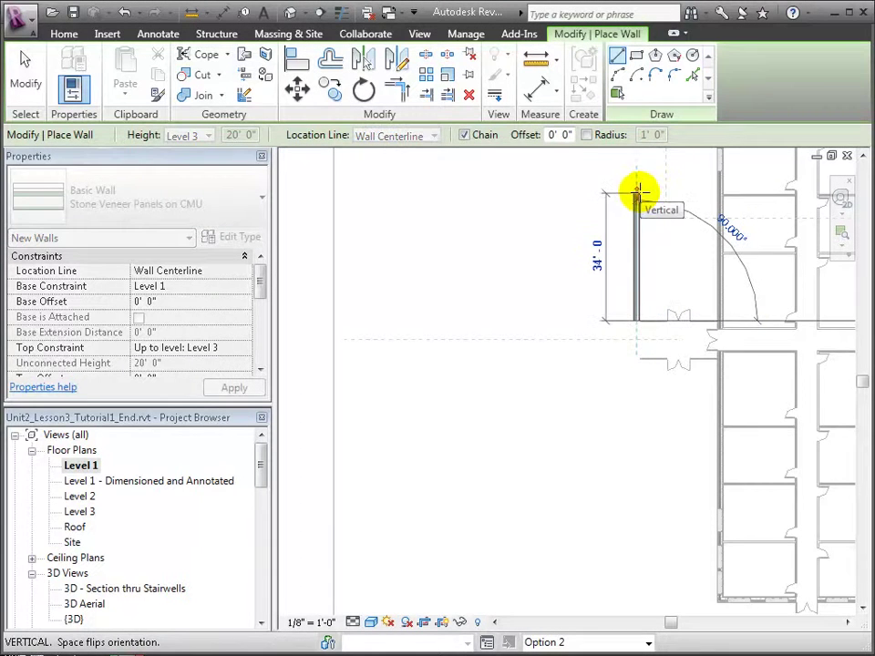
{"action": "left_click", "coordinate": [638, 191]}
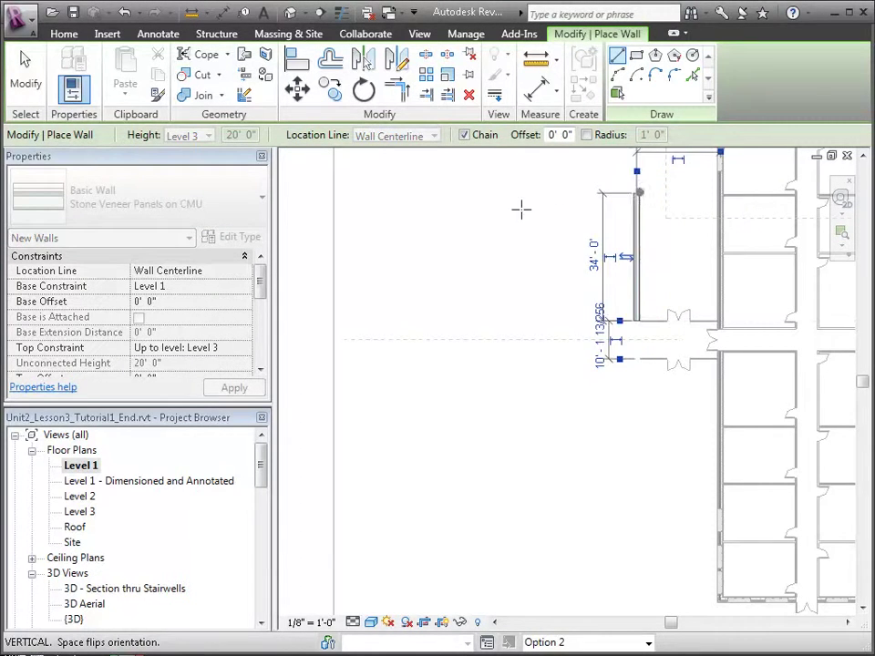
Step: Continue the wall chain around a rectangular auditorium, 75' along the west side and about 45' along the south, ending at the connector's lower curtain wall
{"action": "left_click", "coordinate": [469, 194]}
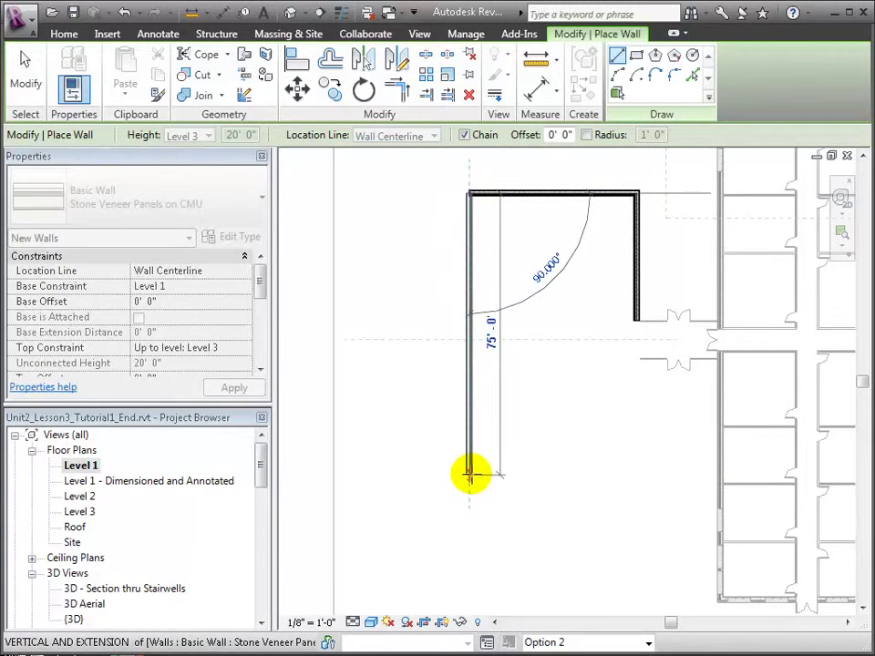
{"action": "left_click", "coordinate": [469, 473]}
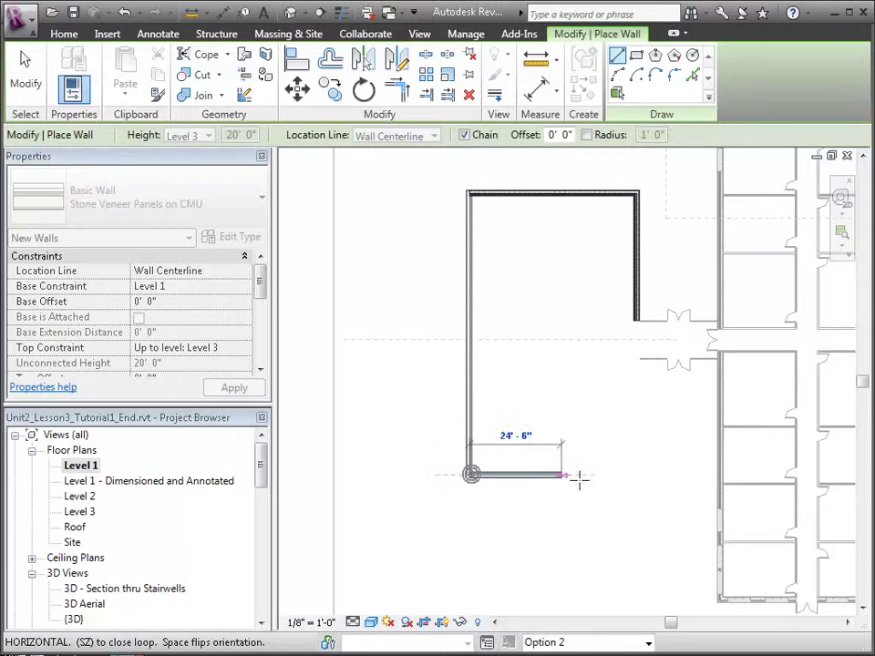
{"action": "left_click", "coordinate": [638, 474]}
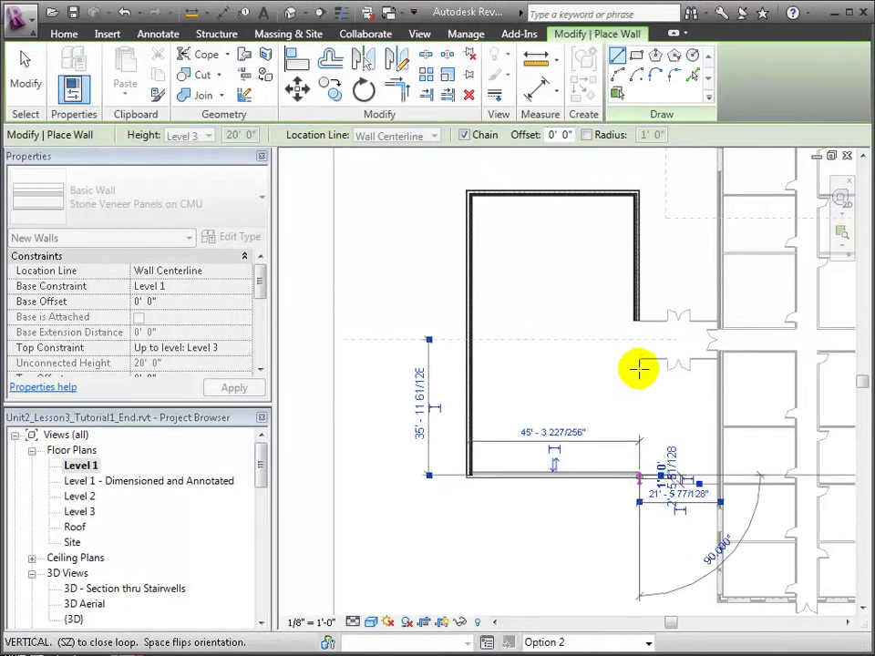
{"action": "scroll", "coordinate": [638, 350], "scroll_direction": "up", "scroll_amount": 5}
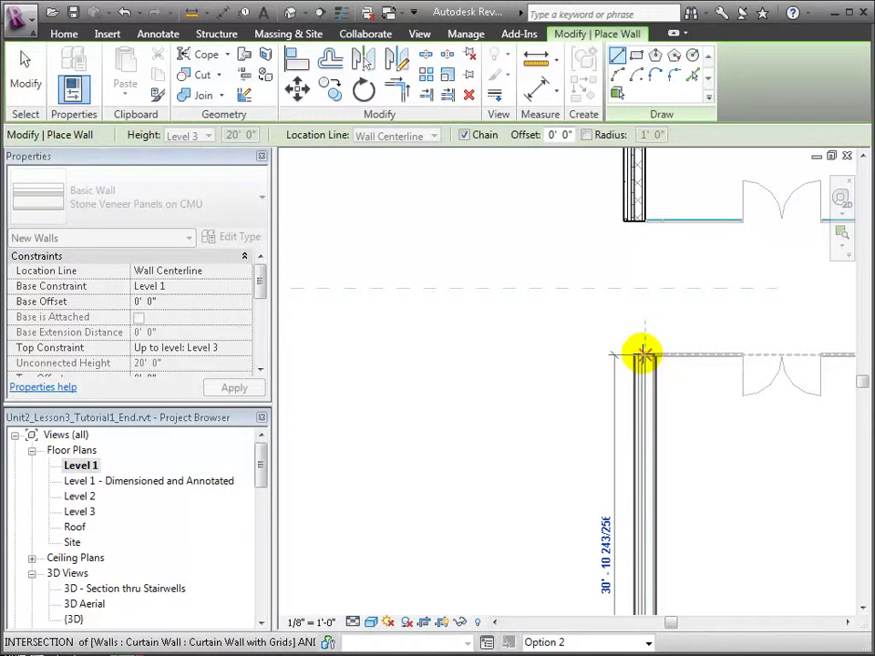
{"action": "left_click", "coordinate": [643, 353]}
{"action": "key", "text": "Escape"}
{"action": "scroll", "coordinate": [645, 405], "scroll_direction": "down", "scroll_amount": 1}
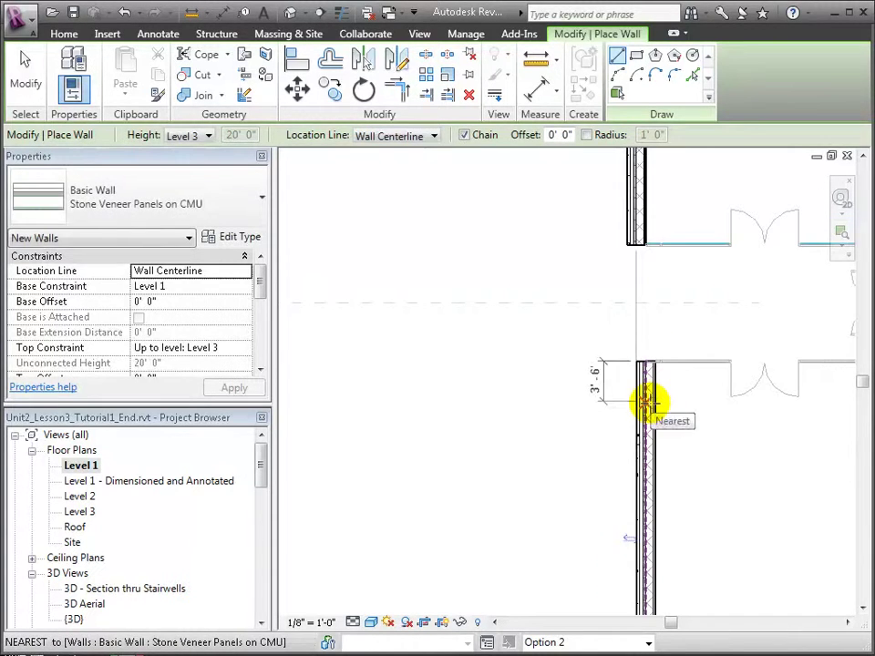
{"action": "key", "text": "Escape"}
{"action": "scroll", "coordinate": [656, 425], "scroll_direction": "down", "scroll_amount": 2}
{"action": "middle_click_drag", "start_coordinate": [502, 377], "coordinate": [535, 406]}
{"action": "scroll", "coordinate": [535, 406], "scroll_direction": "down", "scroll_amount": 1}
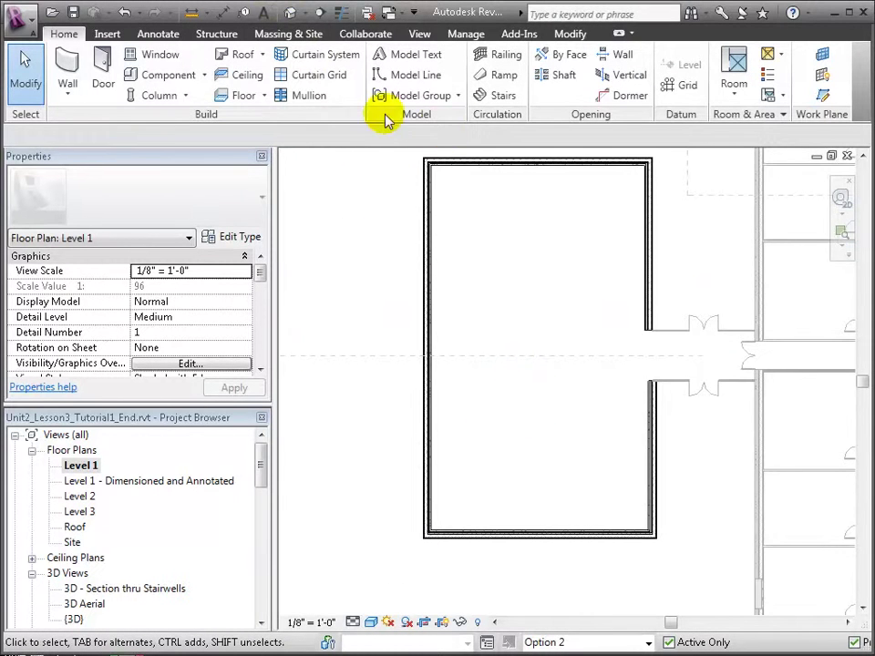
Step: Make Option 1 (primary) the active design option to view the circular auditorium in the Level 1 plan
{"action": "left_click", "coordinate": [468, 35]}
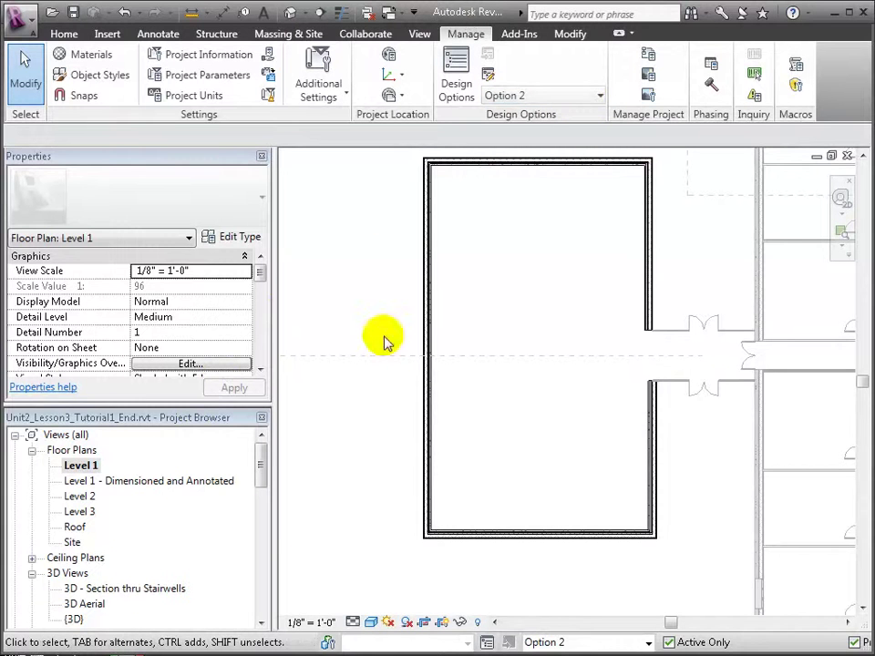
{"action": "left_click", "coordinate": [597, 97]}
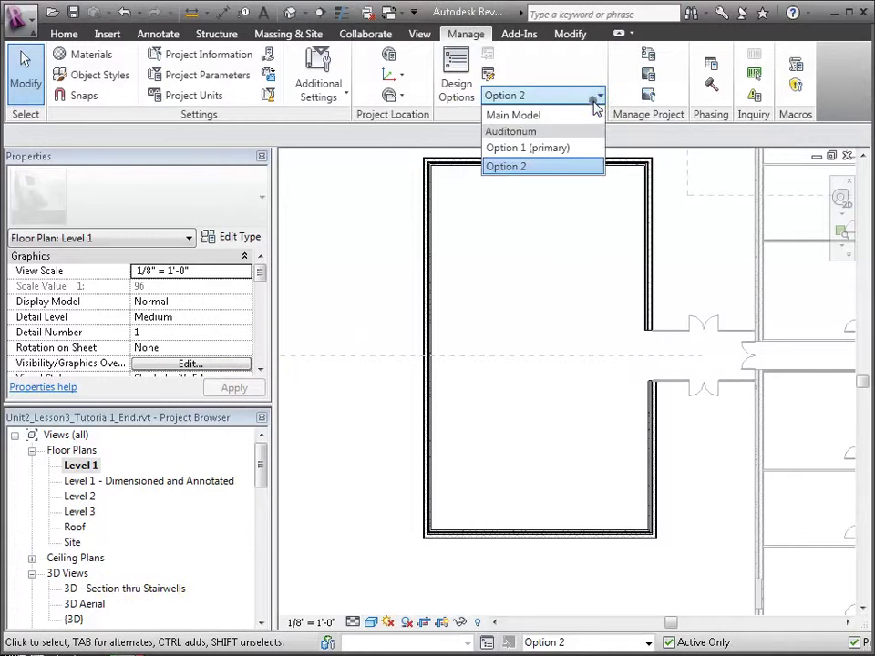
{"action": "left_click", "coordinate": [574, 148]}
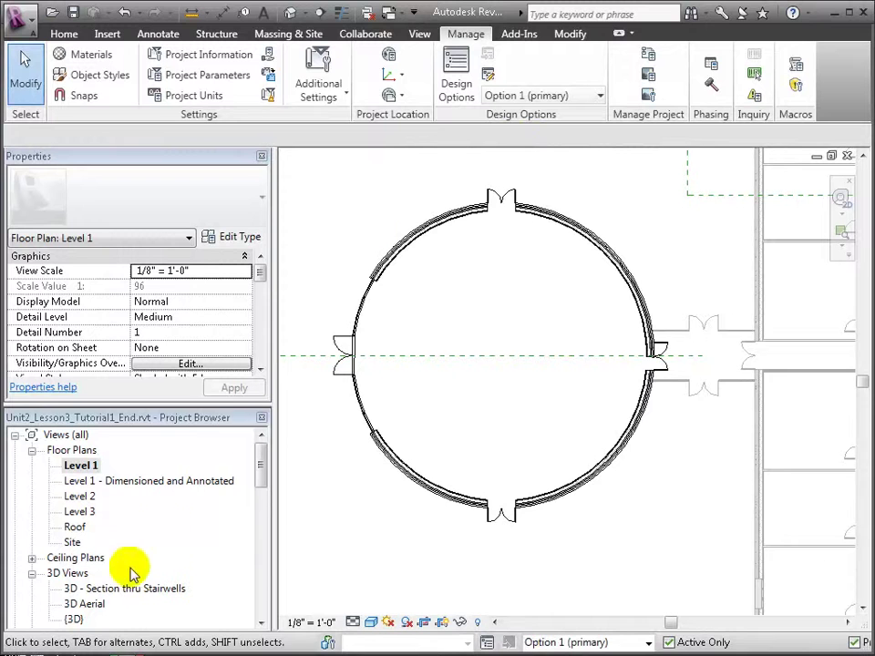
Step: Open the {3D} view and make Option 2 the active design option to show the rectangular auditorium walls
{"action": "left_click", "coordinate": [32, 558]}
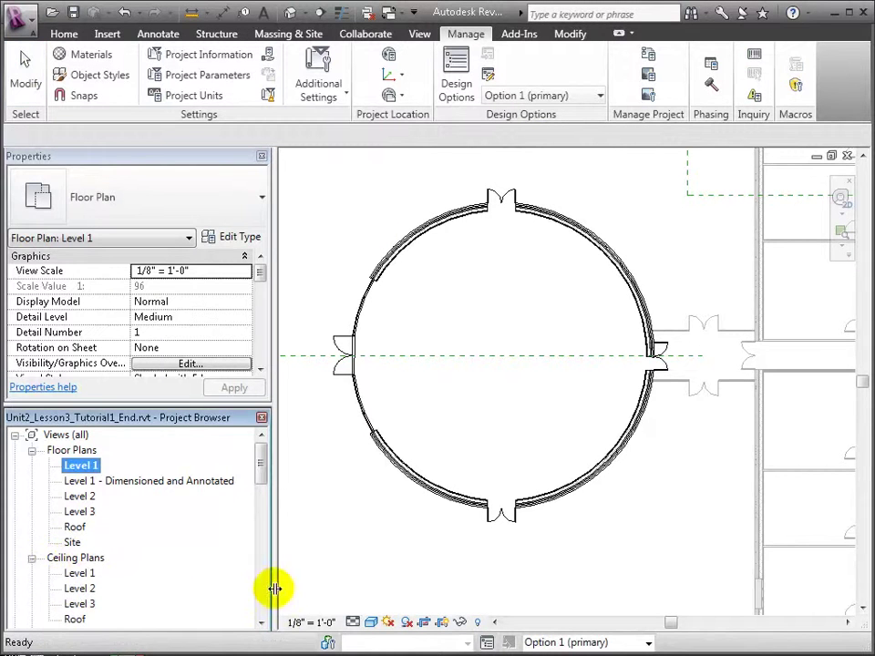
{"action": "left_click", "coordinate": [262, 606]}
{"action": "double_click", "coordinate": [73, 479]}
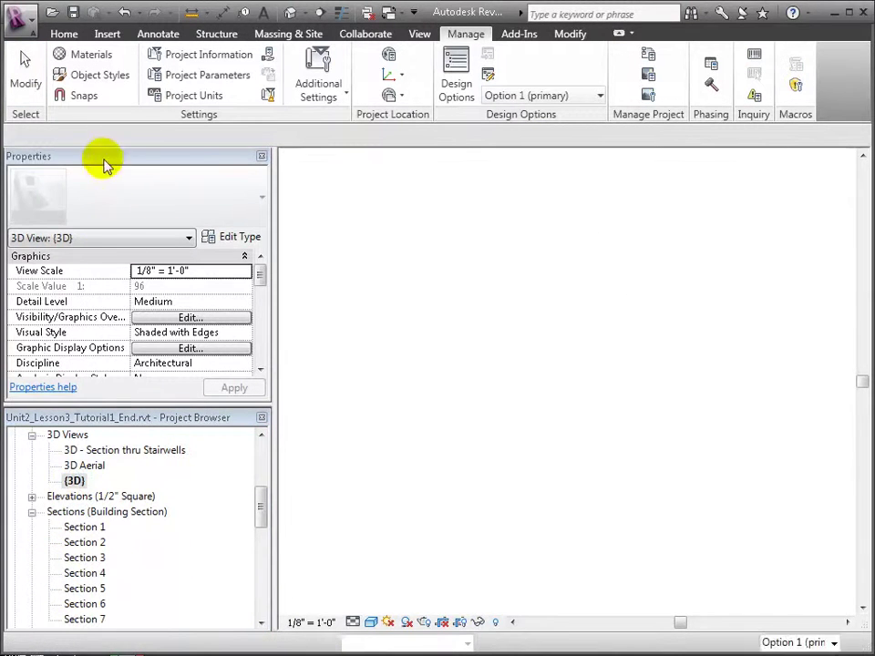
{"action": "left_click", "coordinate": [583, 95]}
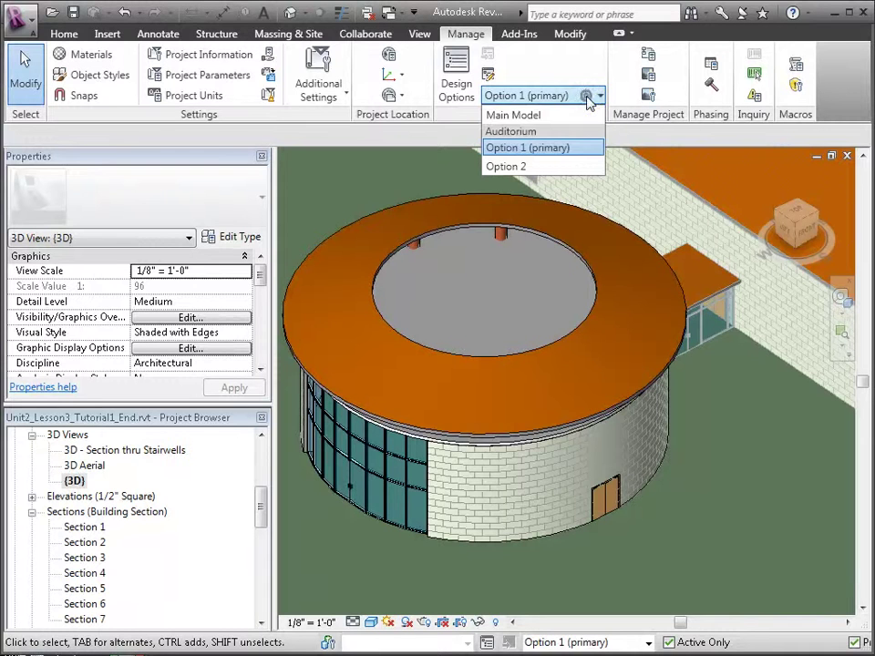
{"action": "left_click", "coordinate": [557, 166]}
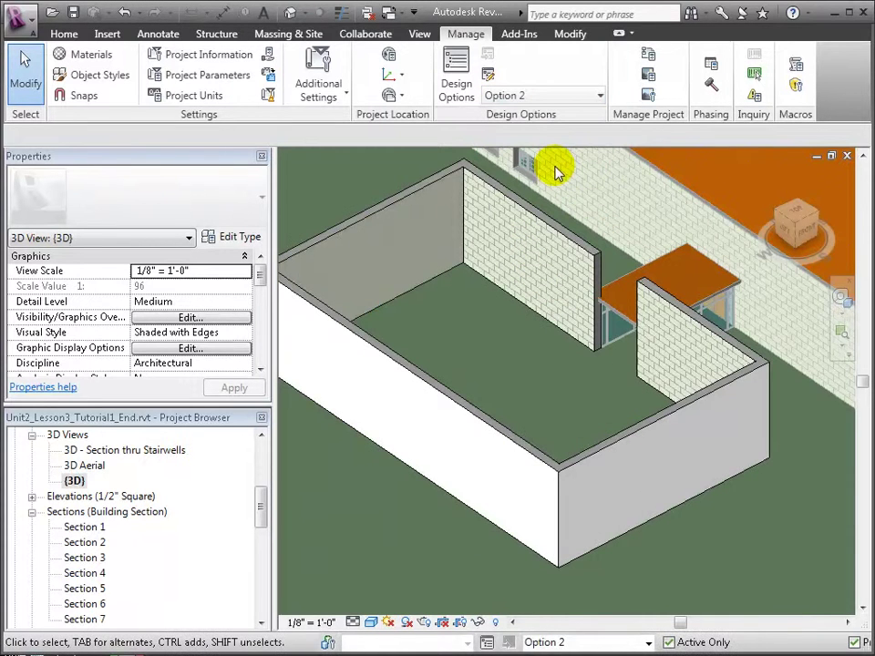